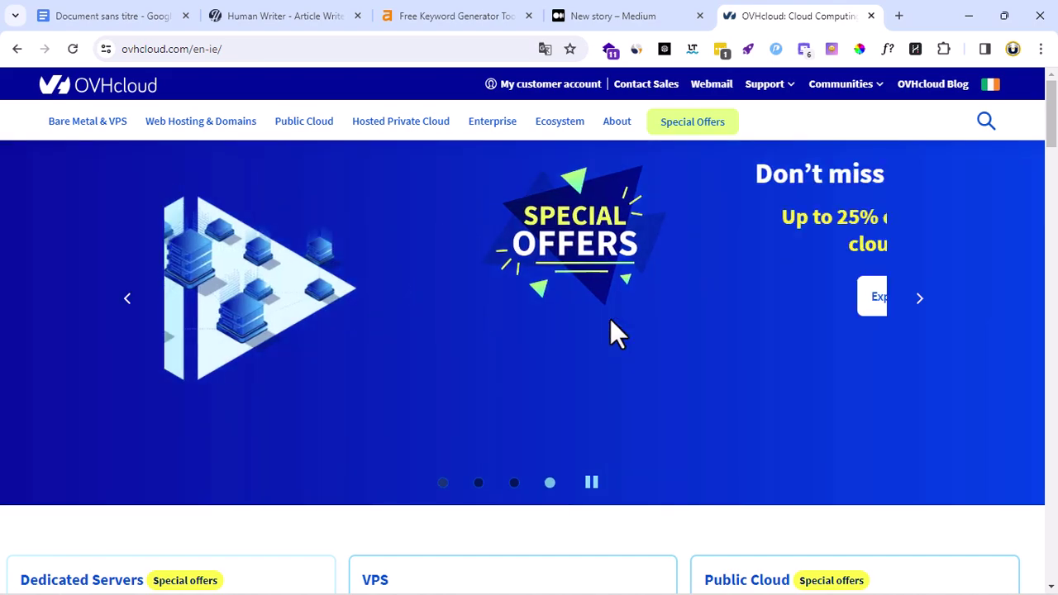
pyautogui.scroll(-6, 690, 359)
pyautogui.scroll(6, 691, 361)
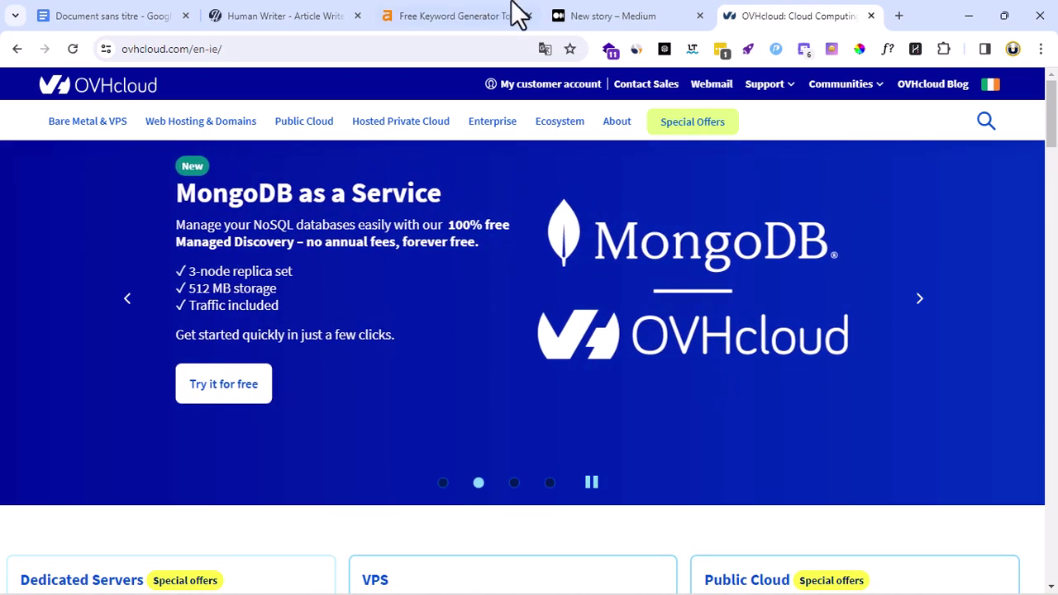
pyautogui.click(631, 15)
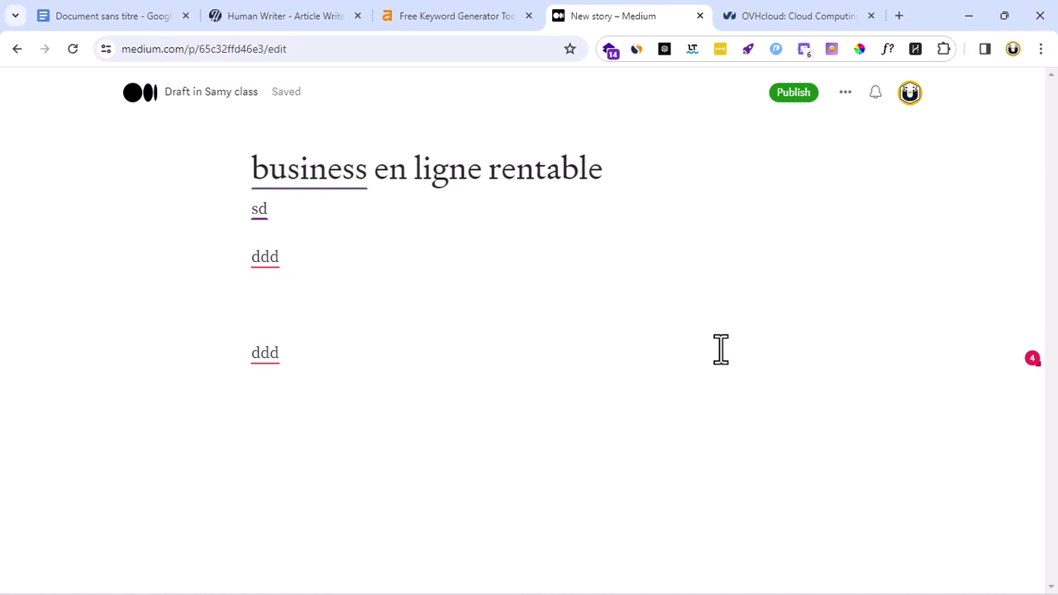
# Switch to the Ahrefs keyword generator and examine the question keyword ideas for "business en ligne" with their difficulty and volume
pyautogui.click(481, 8)
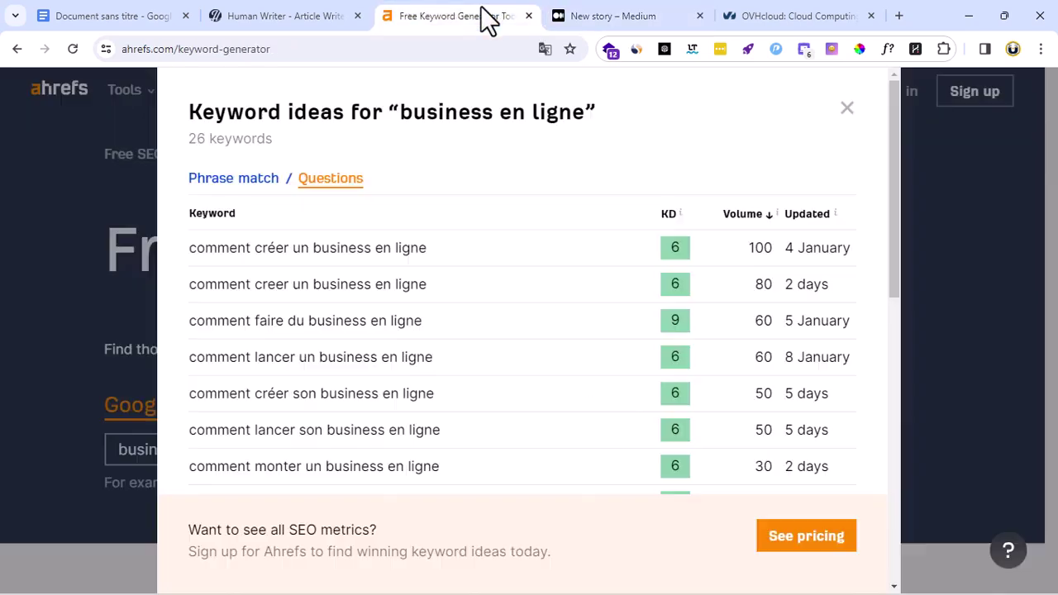
pyautogui.scroll(-3, 708, 319)
pyautogui.scroll(3, 708, 319)
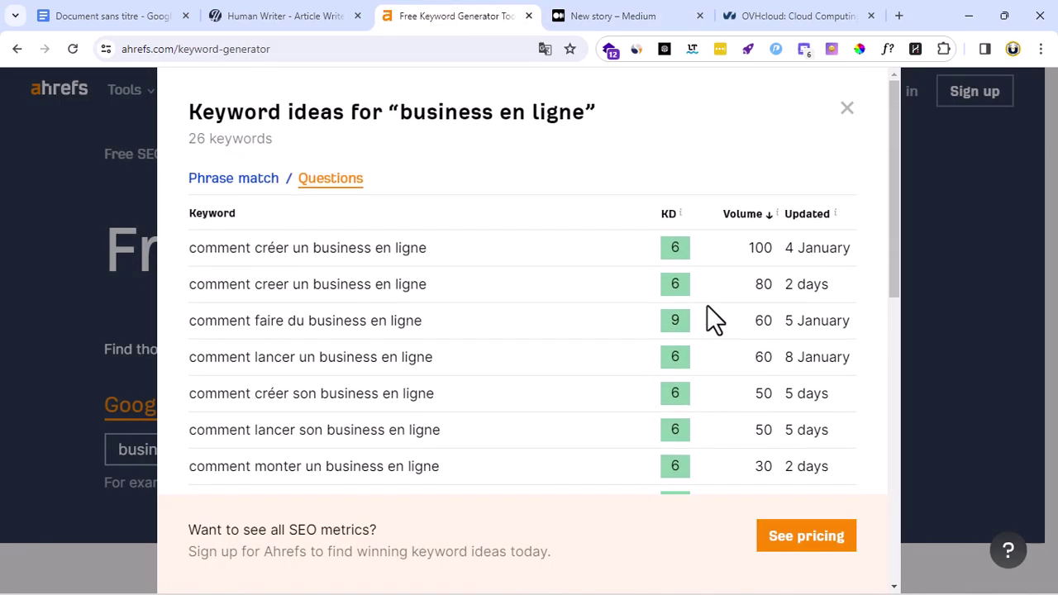
pyautogui.moveTo(428, 382); pyautogui.dragTo(283, 344)
pyautogui.click(325, 252)
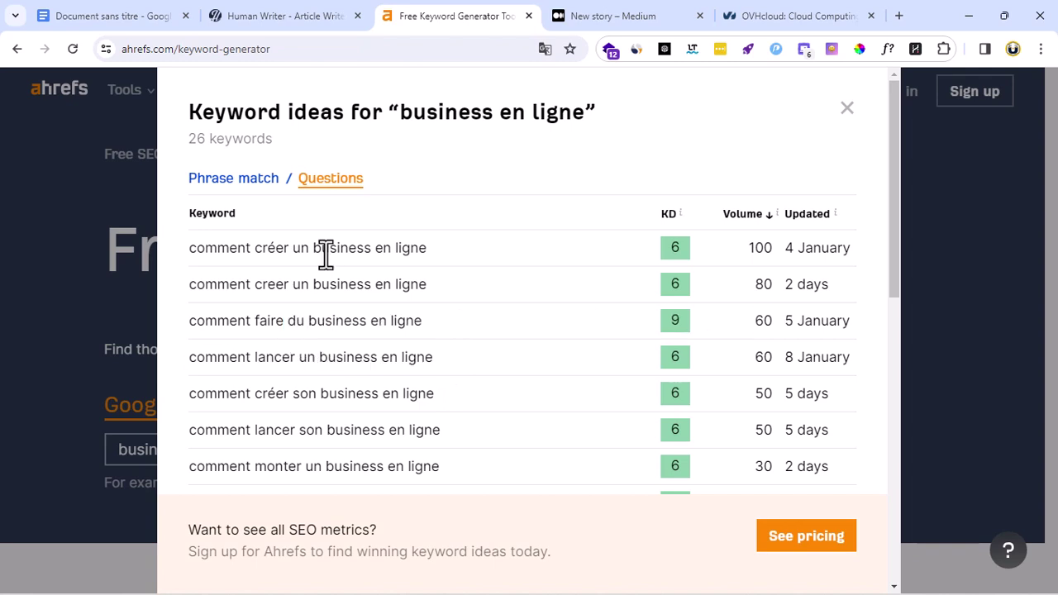
# Show the phrase match keyword ideas for "business en ligne" and examine the candidates with their difficulty and volume
pyautogui.click(234, 182)
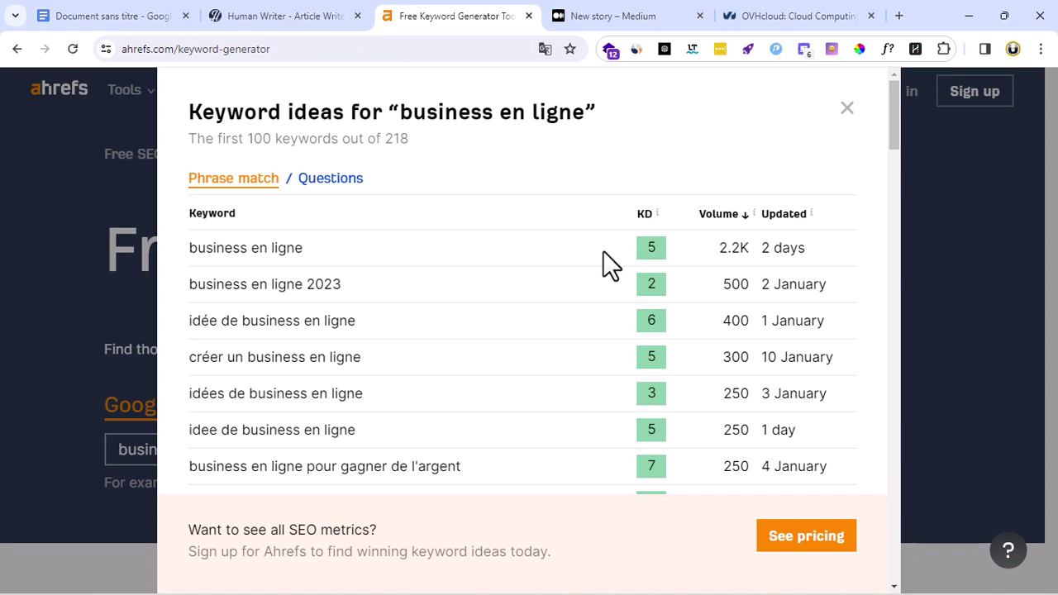
pyautogui.scroll(-8, 588, 303)
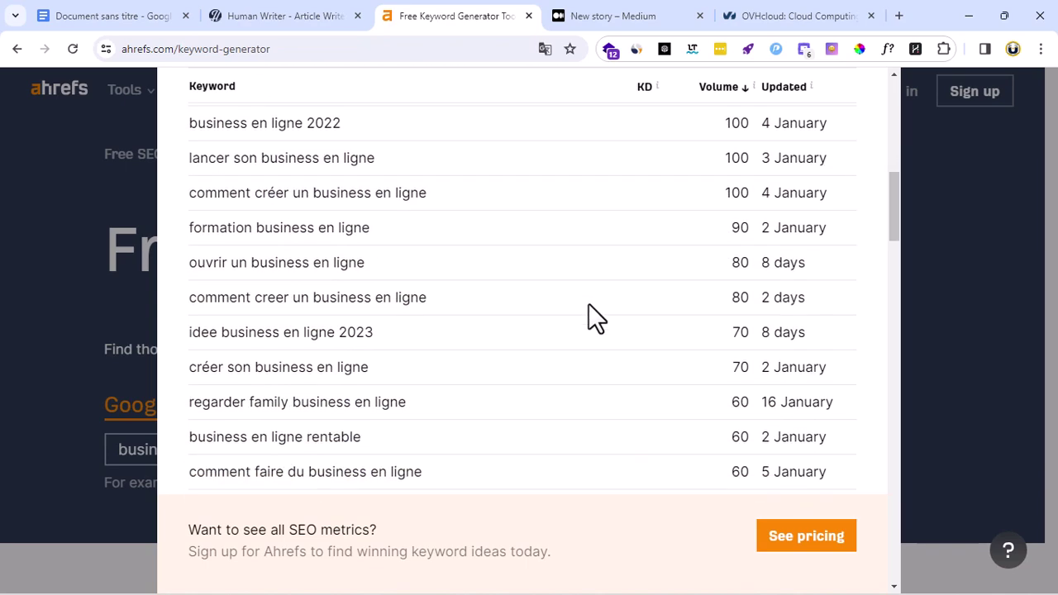
pyautogui.scroll(8, 588, 303)
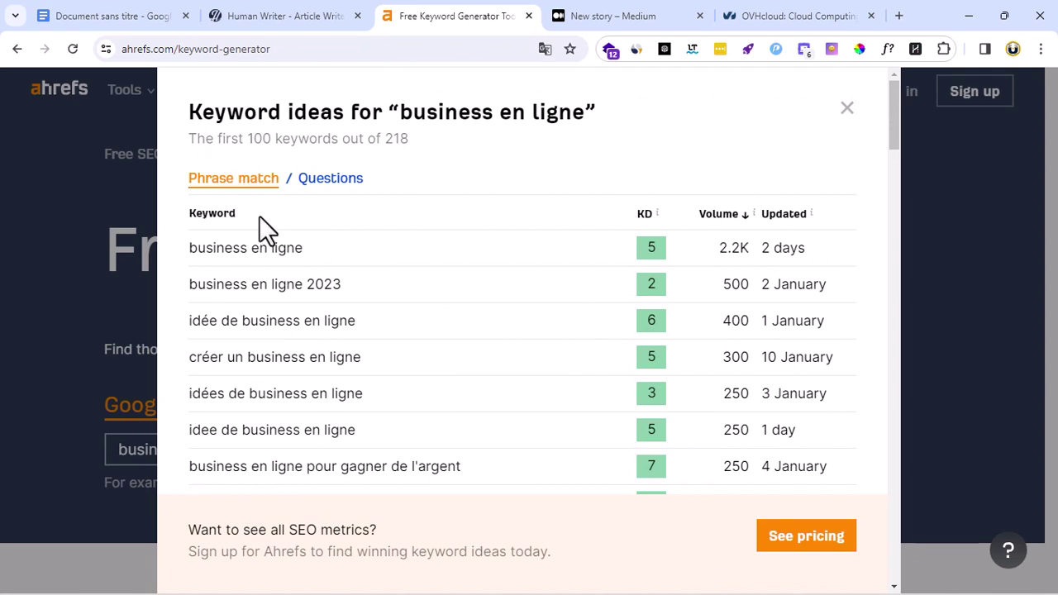
pyautogui.scroll(-4, 304, 303)
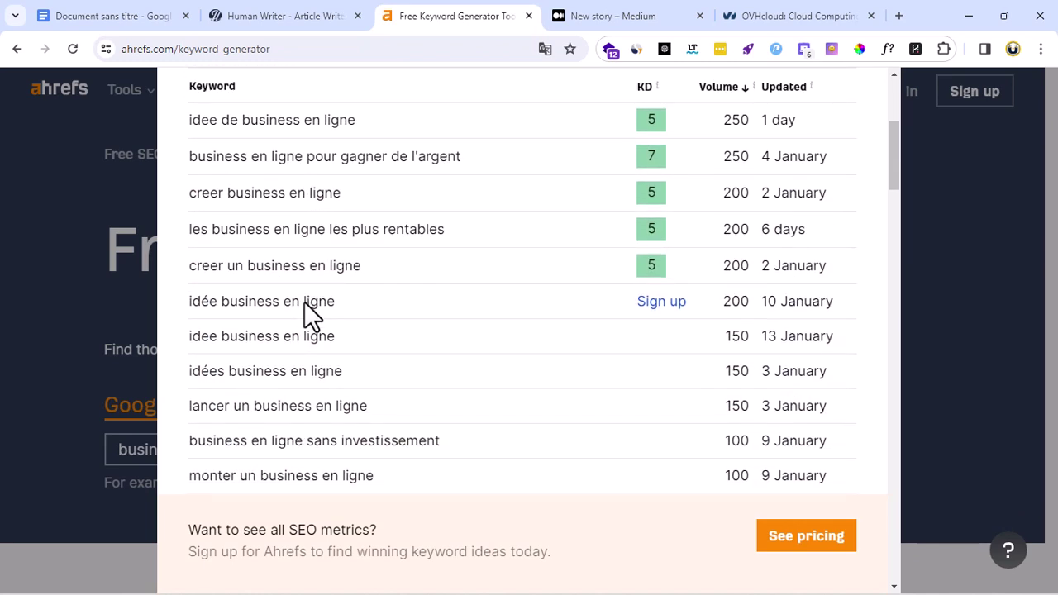
pyautogui.moveTo(355, 306); pyautogui.dragTo(136, 301)
pyautogui.click(308, 295)
pyautogui.scroll(5, 308, 295)
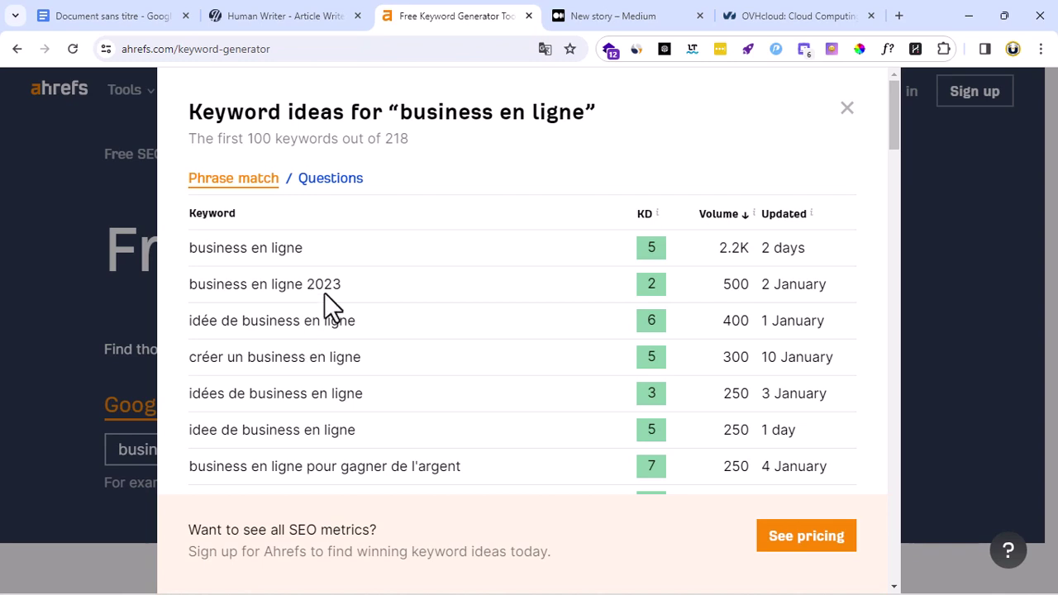
pyautogui.moveTo(361, 284); pyautogui.dragTo(189, 296)
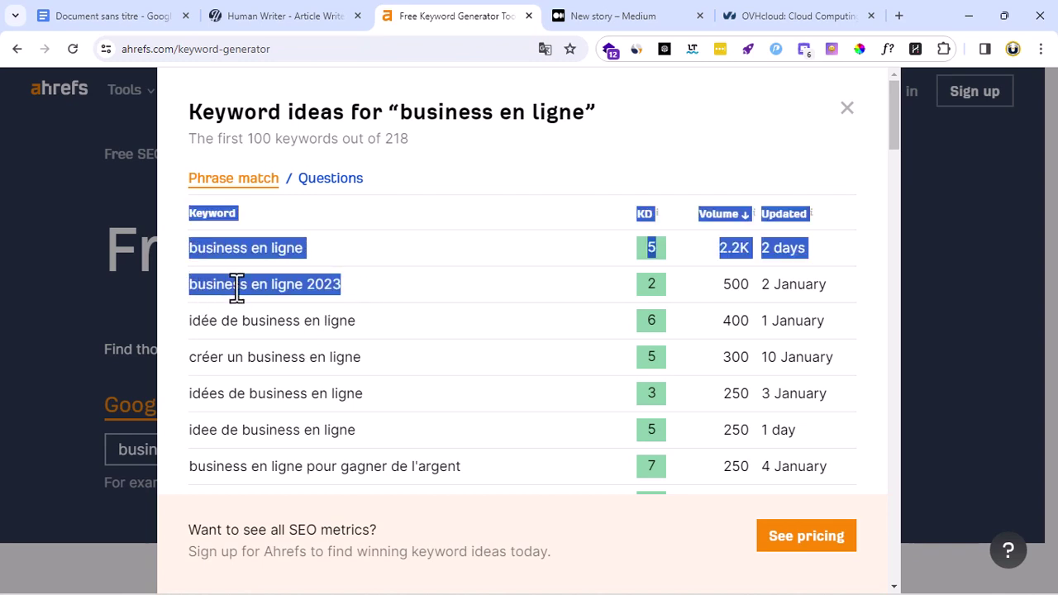
# Switch to the HumanWriter website and read how article generation works, including the article length
pyautogui.click(285, 16)
pyautogui.scroll(-10, 537, 313)
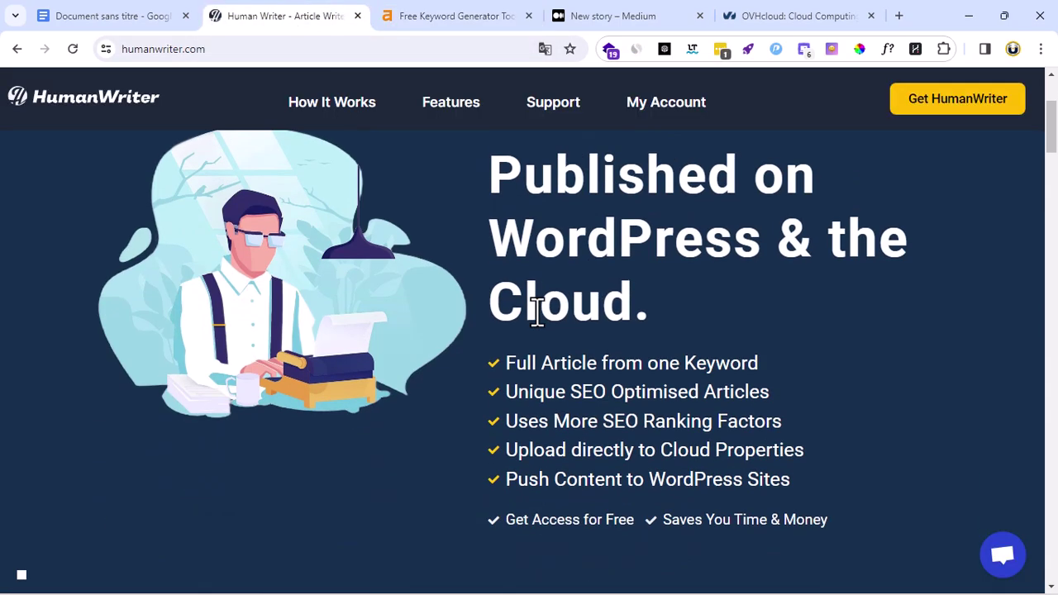
pyautogui.scroll(-9, 537, 313)
pyautogui.scroll(5, 538, 310)
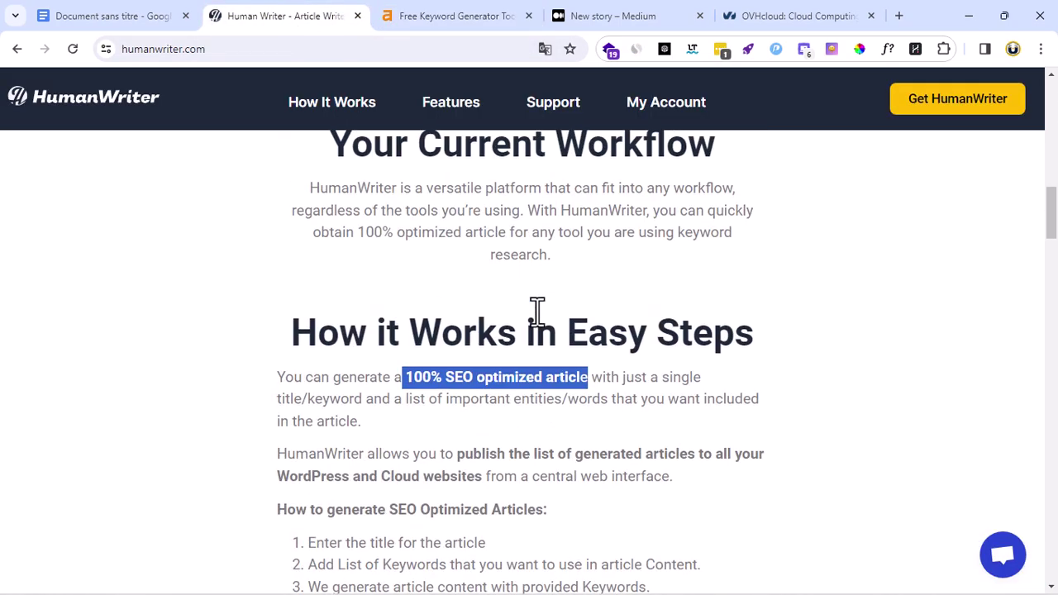
pyautogui.scroll(-5, 598, 353)
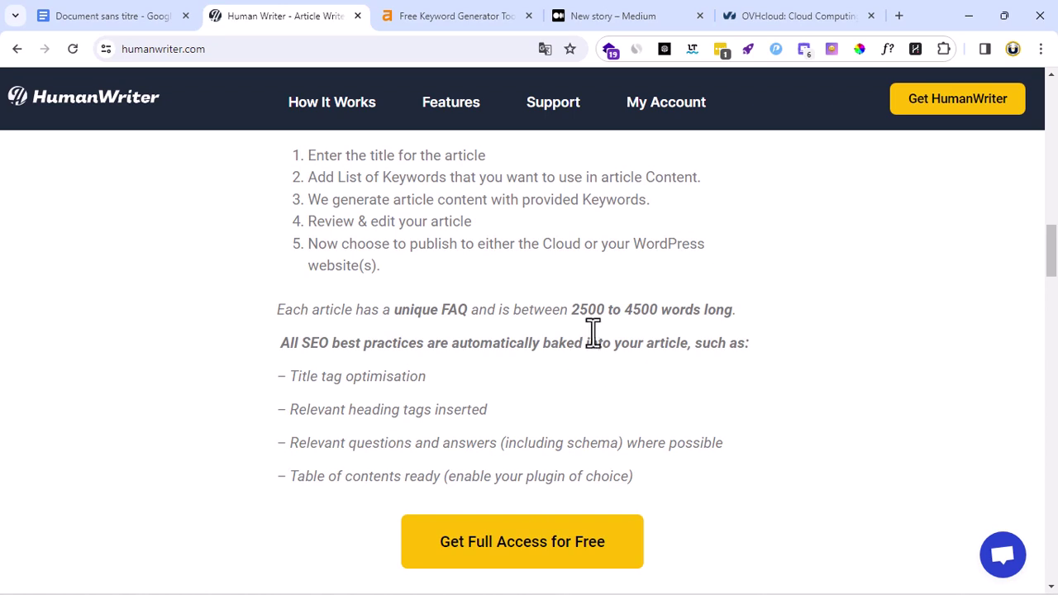
pyautogui.moveTo(572, 309); pyautogui.dragTo(660, 314)
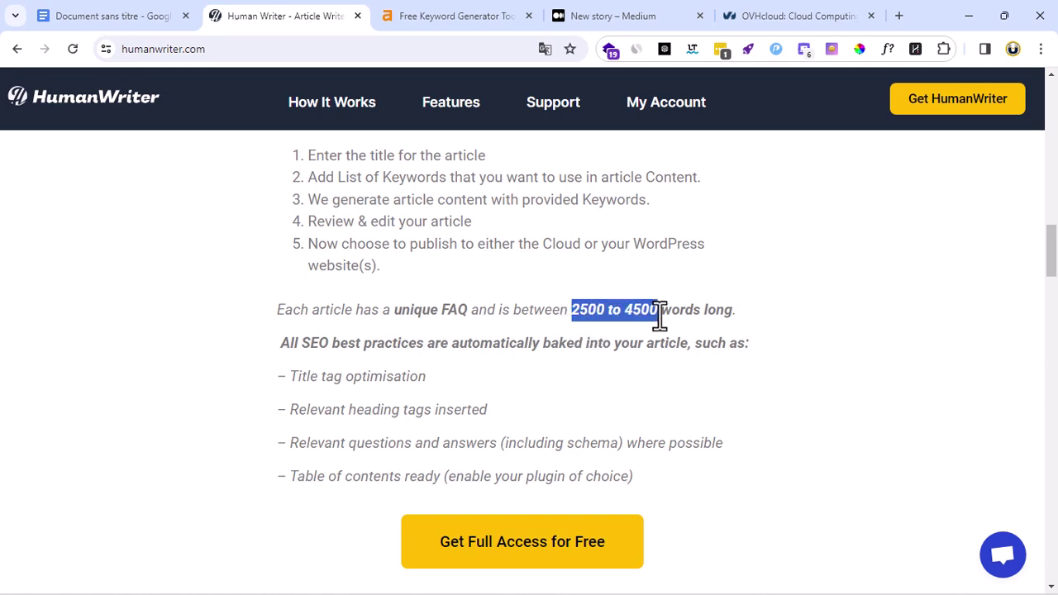
# Examine the HumanWriter versus competitors comparison table and the rest of the page down to the free access offer
pyautogui.scroll(-10, 676, 314)
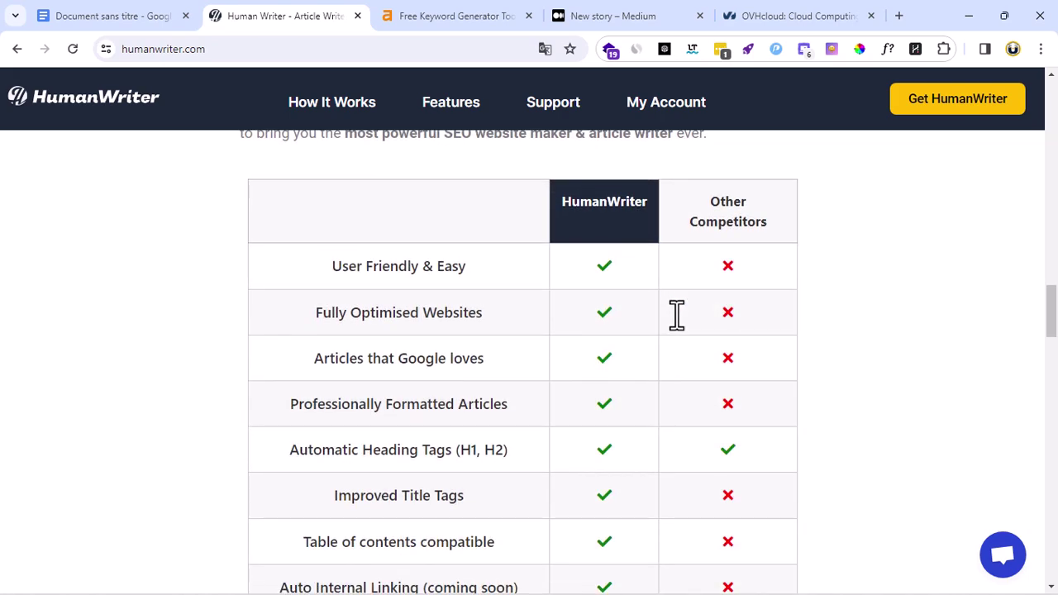
pyautogui.scroll(3, 364, 316)
pyautogui.moveTo(334, 267); pyautogui.dragTo(489, 268)
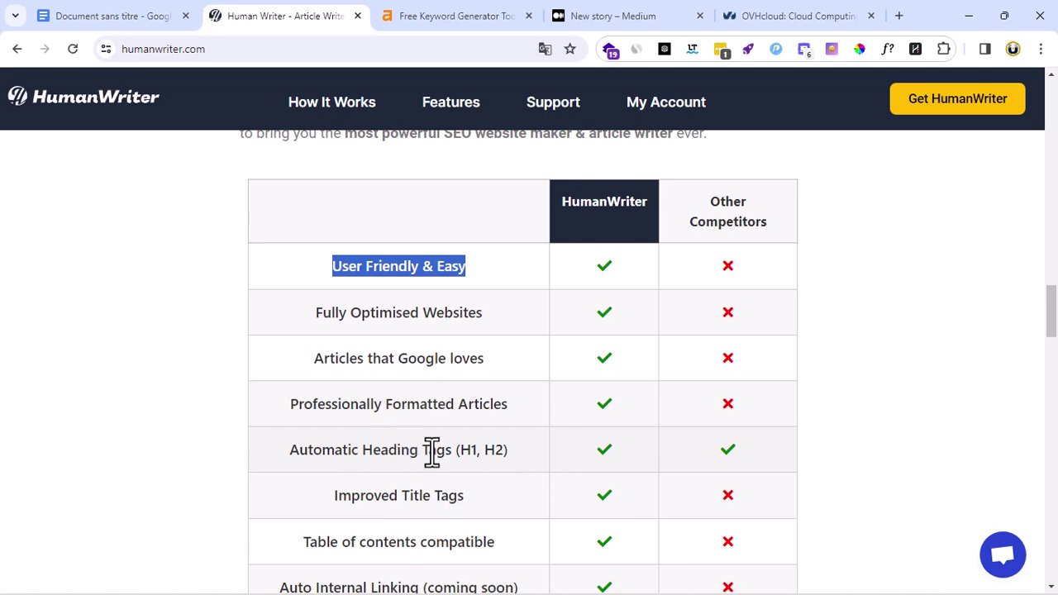
pyautogui.scroll(-1, 467, 448)
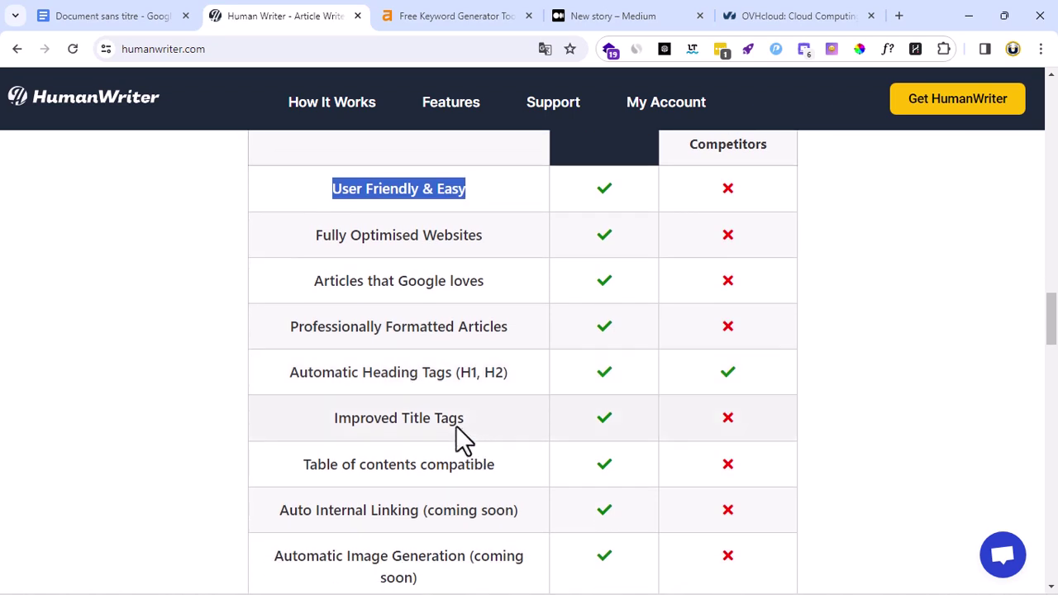
pyautogui.scroll(-2, 432, 466)
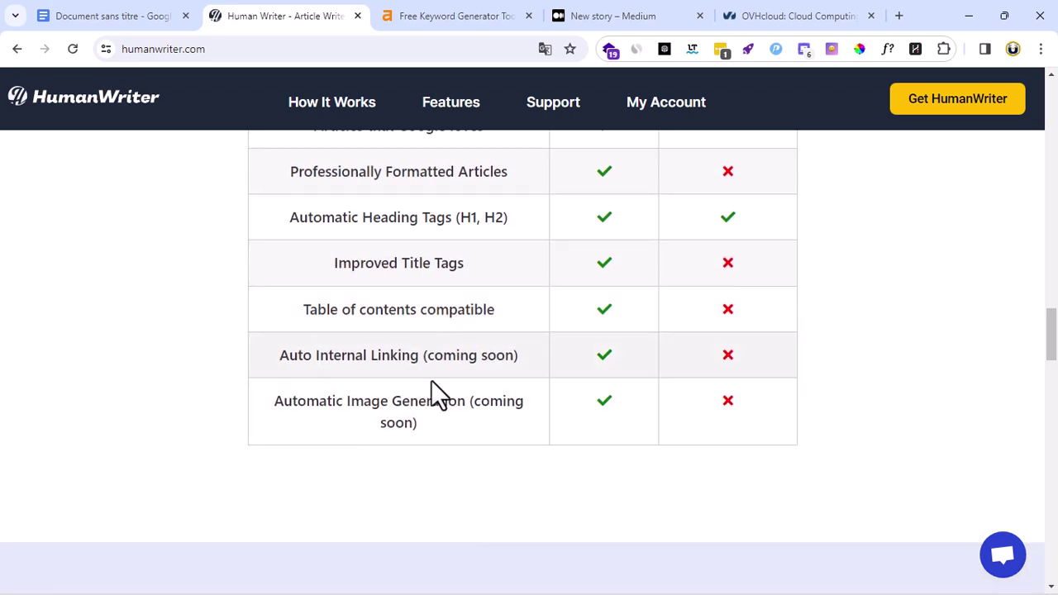
pyautogui.scroll(-1, 446, 413)
pyautogui.scroll(-15, 456, 451)
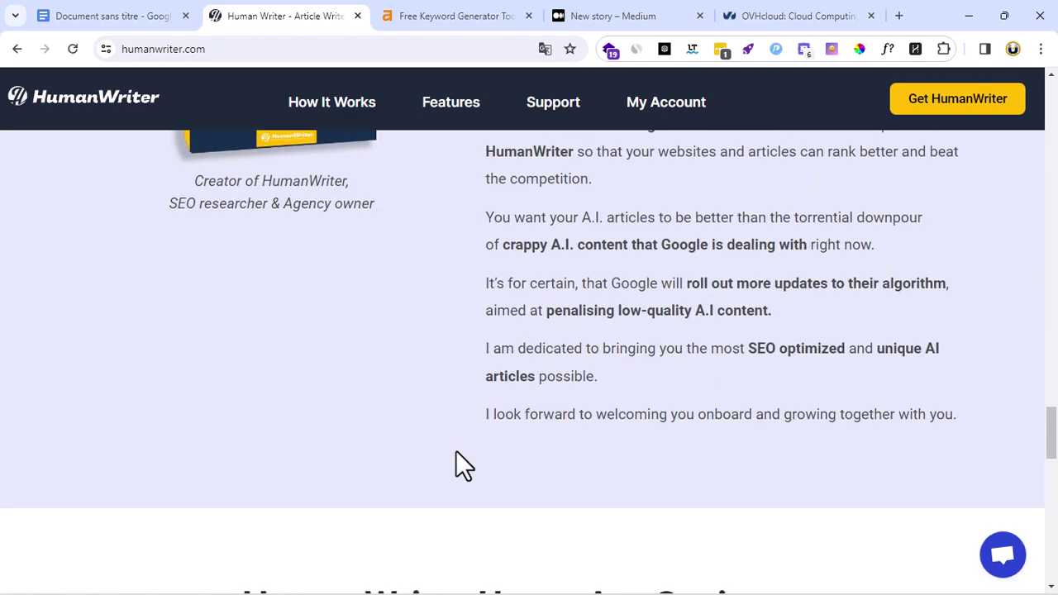
pyautogui.scroll(-7, 457, 457)
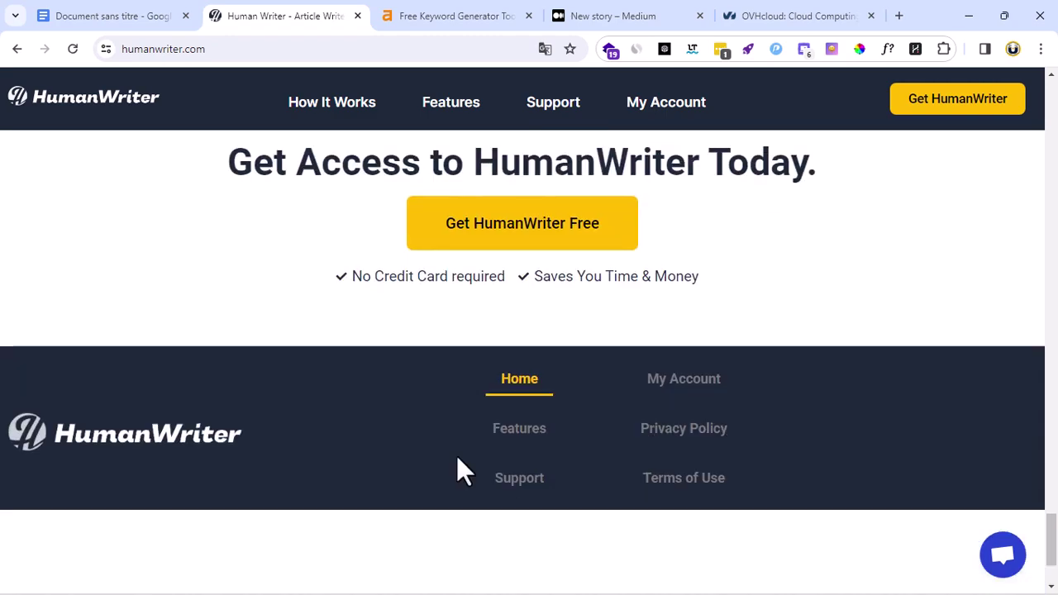
# Open HumanWriter's free access offer and log in to the application with the prefilled account credentials
pyautogui.scroll(4, 457, 463)
pyautogui.scroll(-2, 578, 479)
pyautogui.click(537, 404)
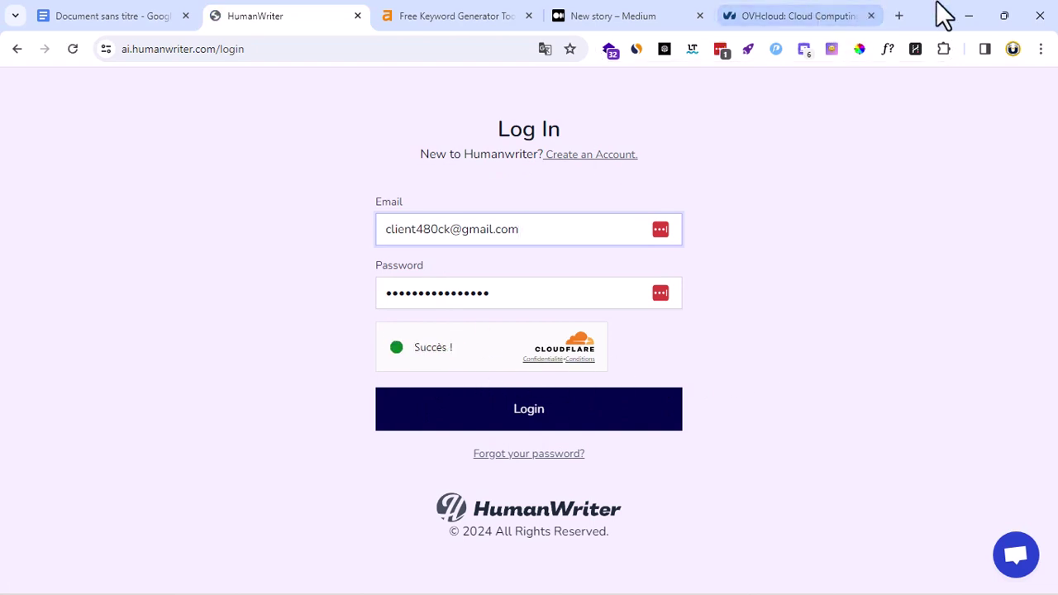
pyautogui.click(586, 413)
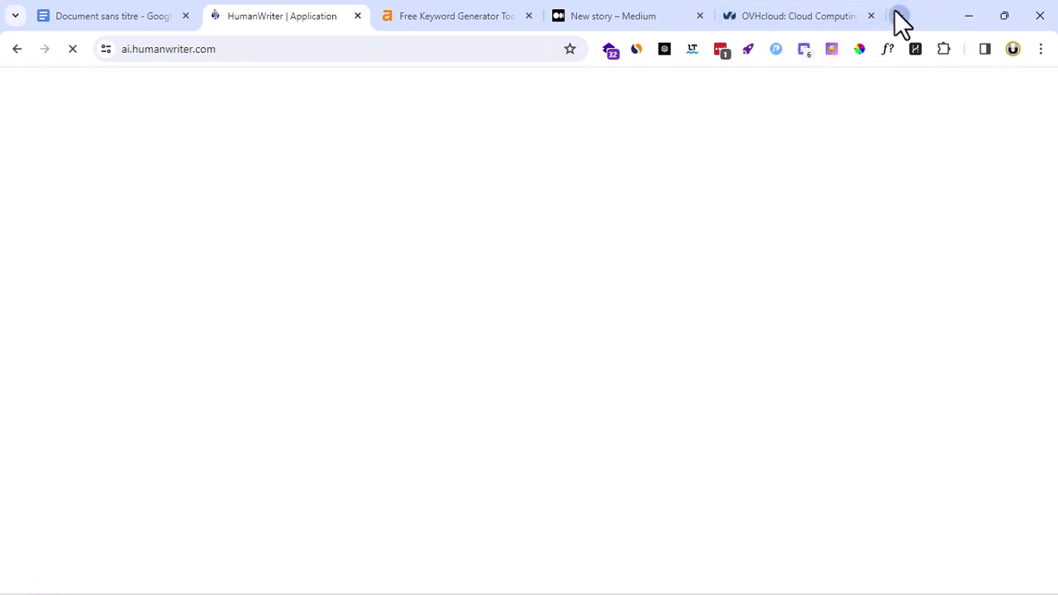
# Open platform.openai.com in a new tab, dismiss the translation offer and go to the list of API keys
pyautogui.click(899, 18)
pyautogui.write('pla')
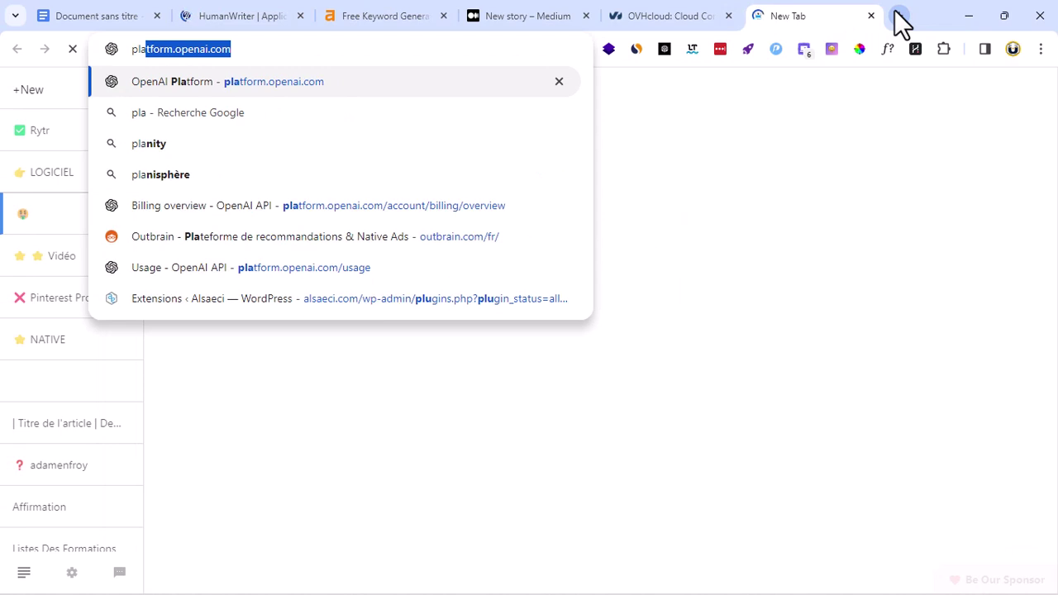
pyautogui.press('Return')
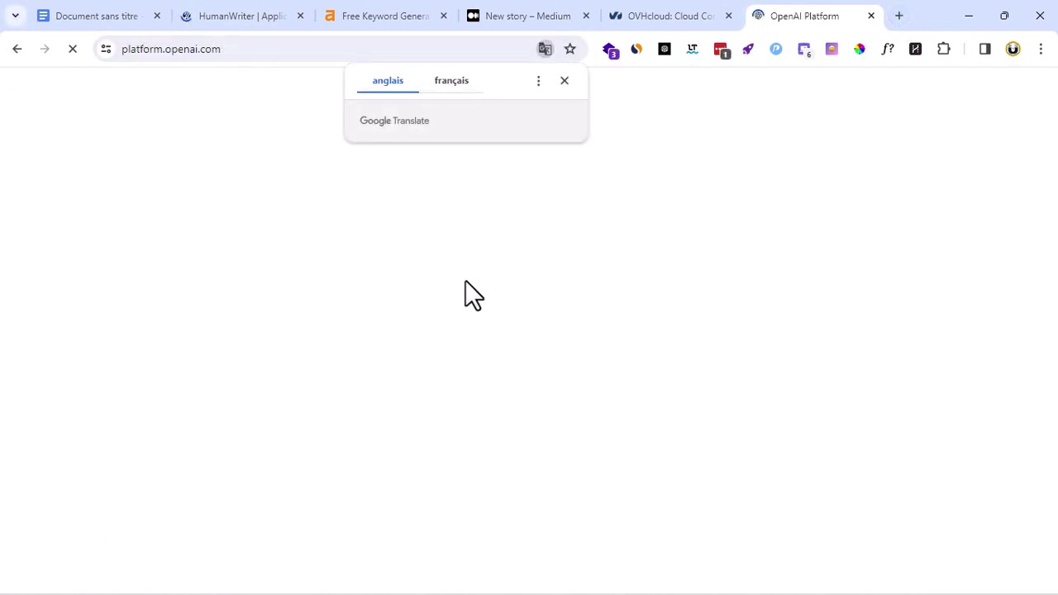
pyautogui.click(565, 80)
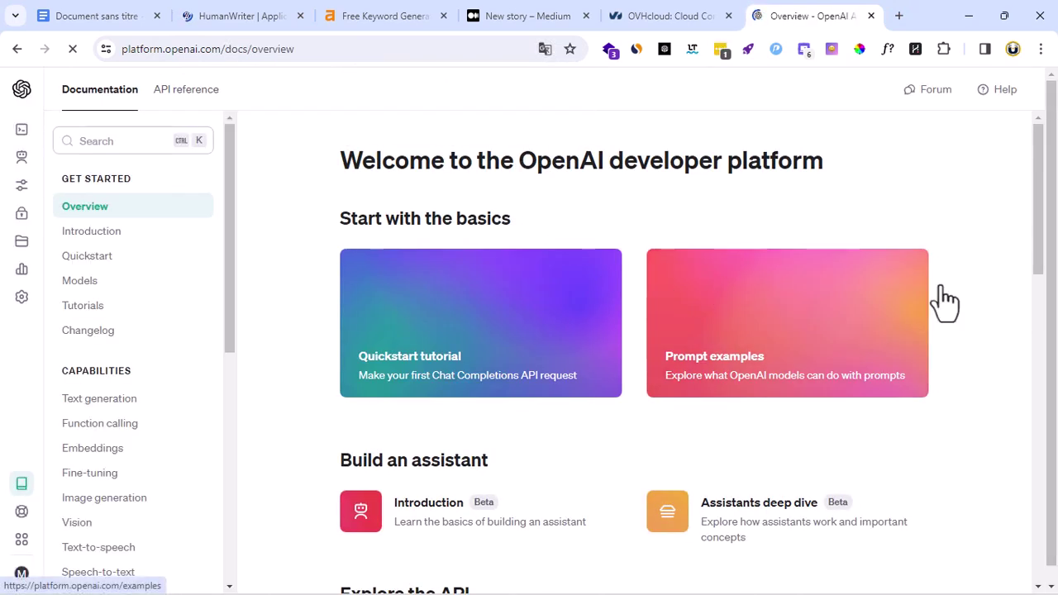
pyautogui.scroll(-6, 962, 439)
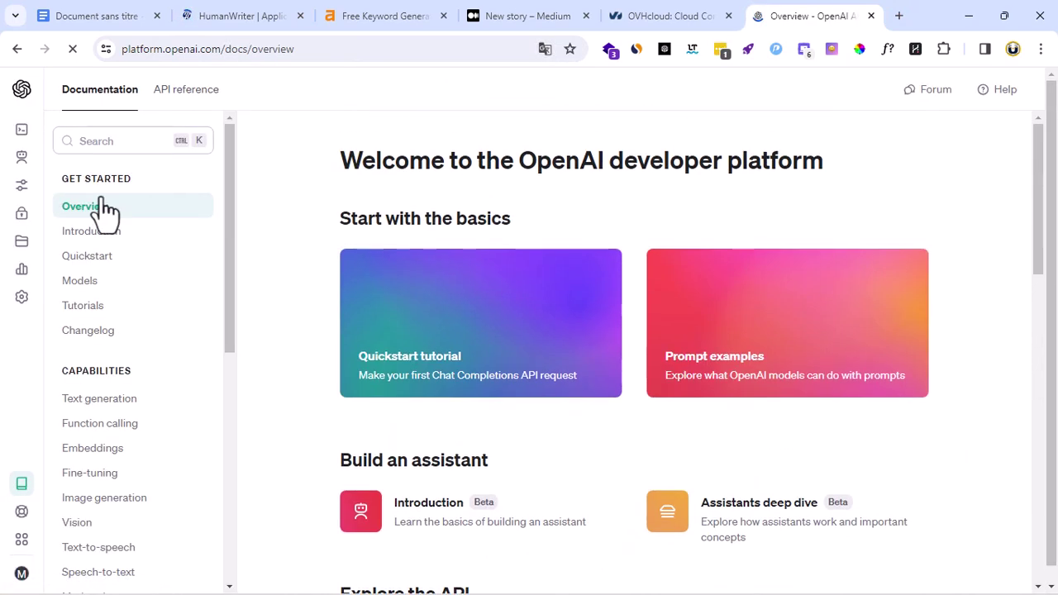
pyautogui.moveTo(32, 295)
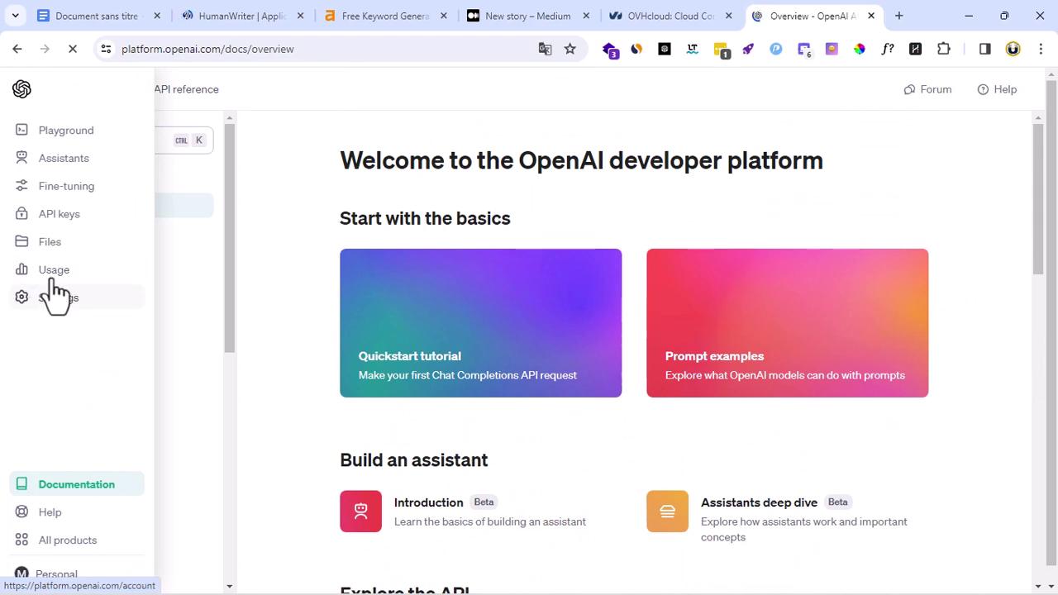
pyautogui.click(72, 221)
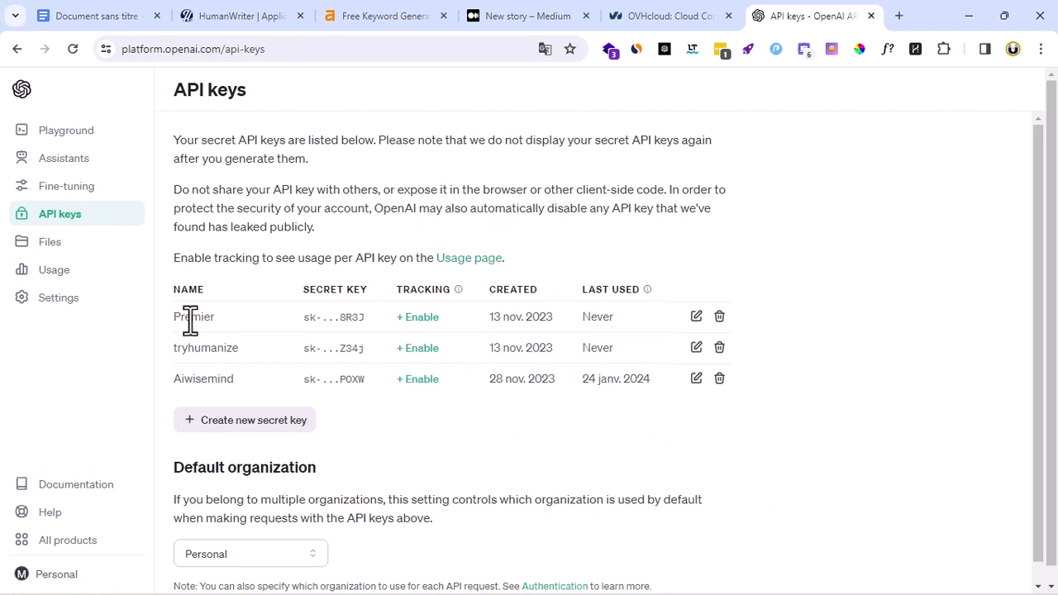
pyautogui.scroll(-1, 607, 401)
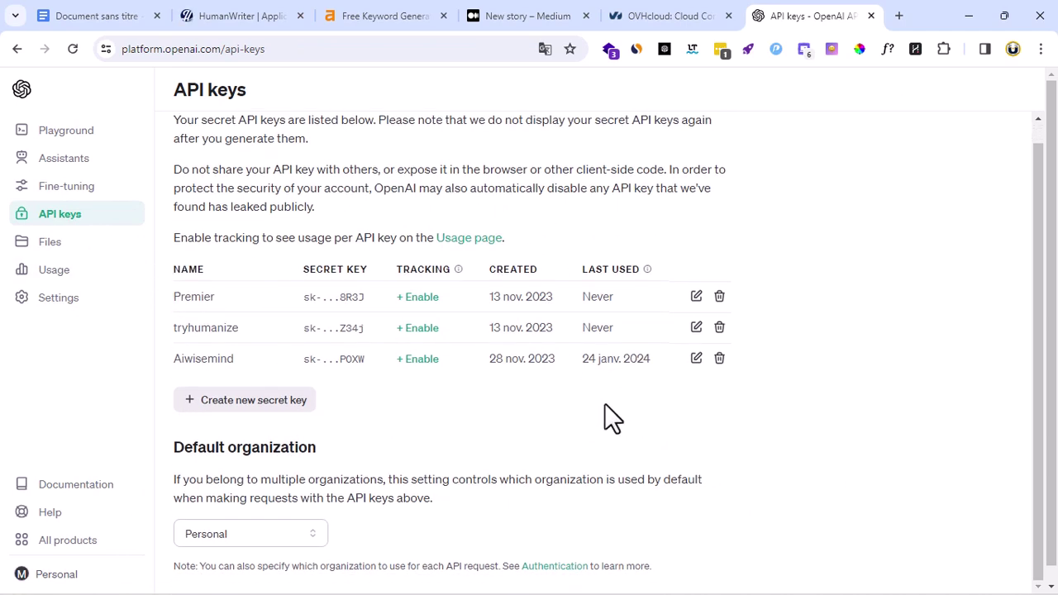
pyautogui.click(263, 405)
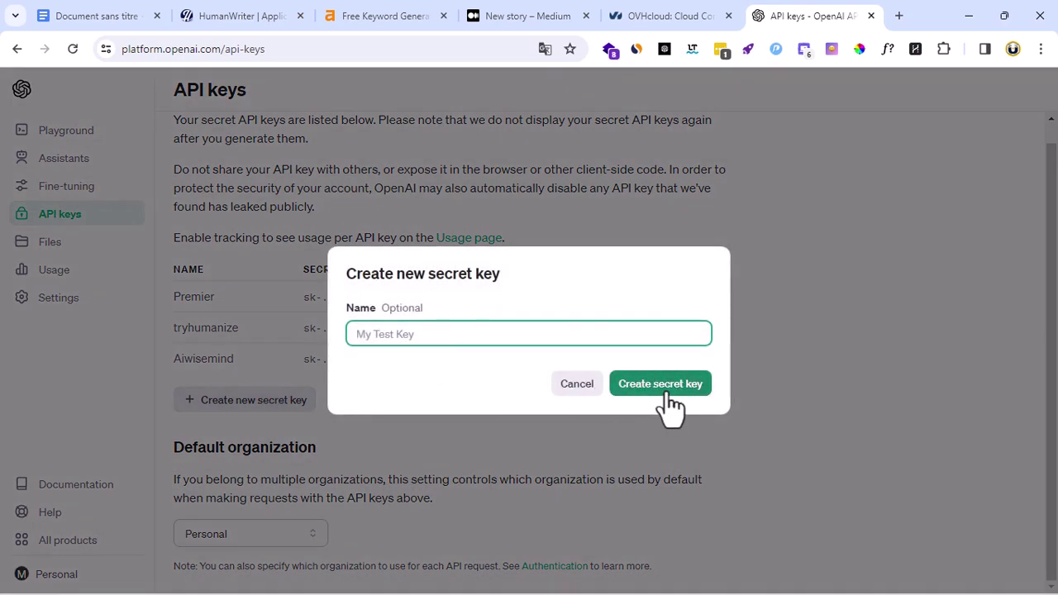
pyautogui.click(577, 385)
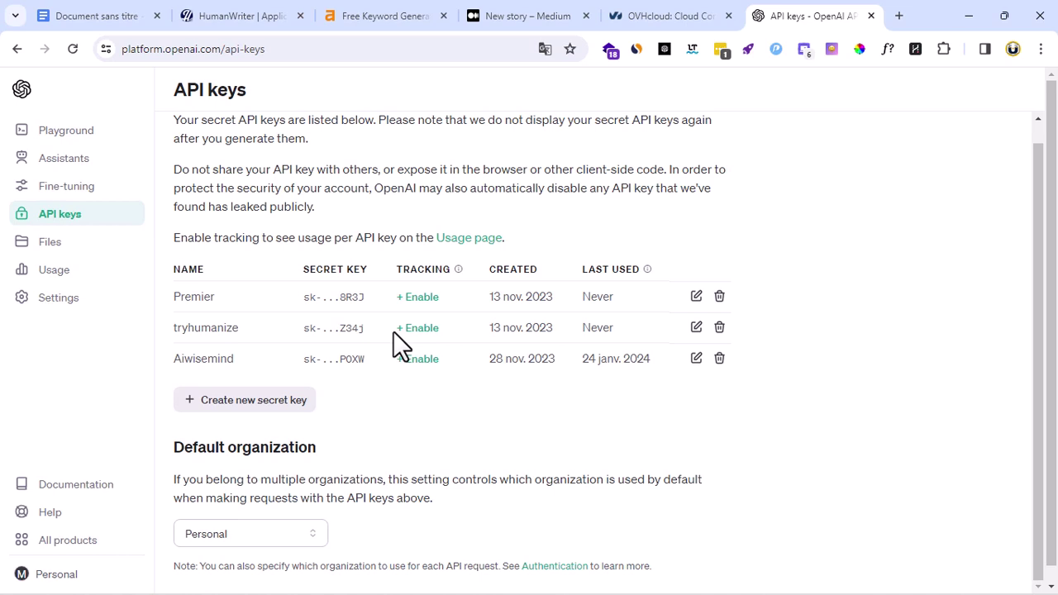
pyautogui.scroll(-1, 588, 270)
pyautogui.scroll(1, 347, 303)
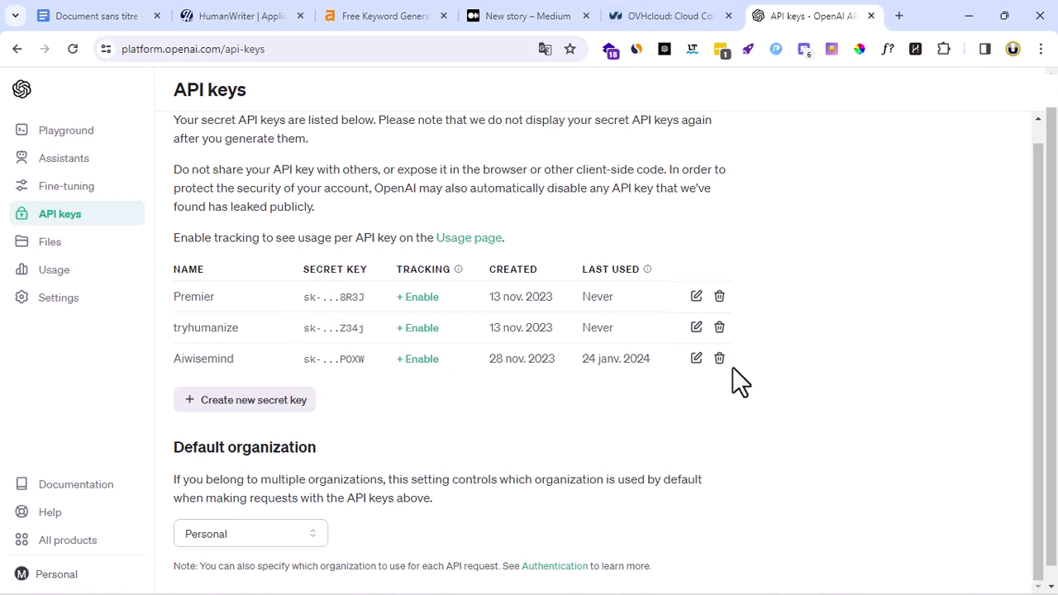
# Switch back to the HumanWriter application and open its OpenAI API key settings
pyautogui.click(254, 15)
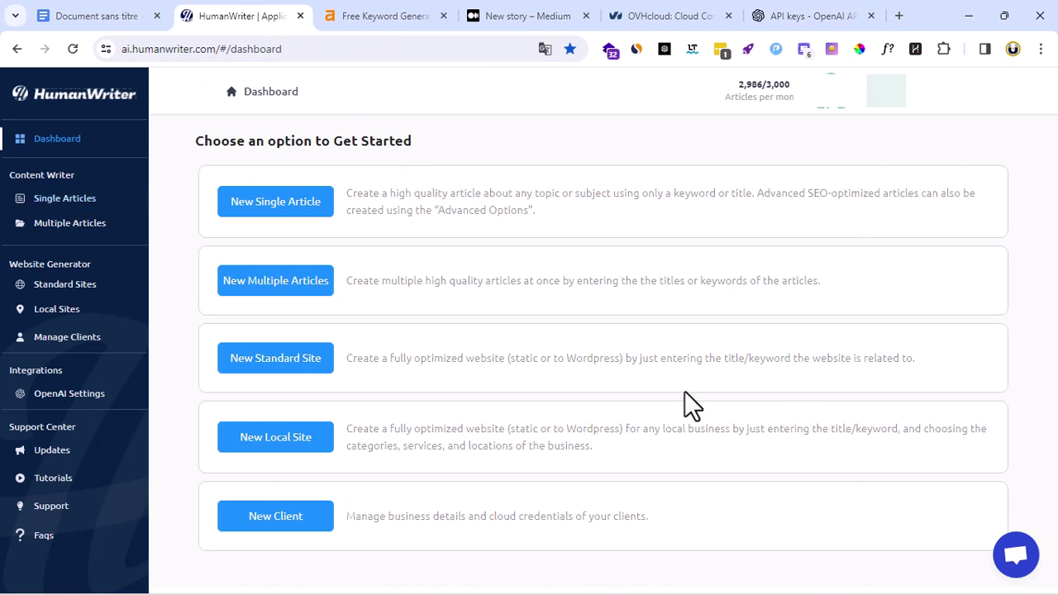
pyautogui.click(90, 403)
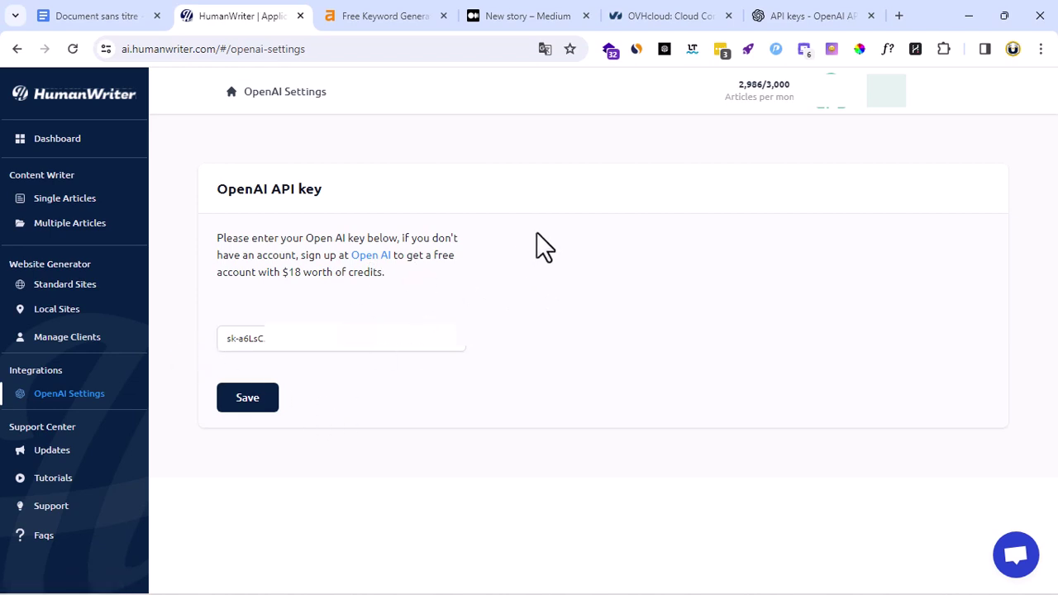
# Open the list of single articles and start a new article
pyautogui.click(52, 204)
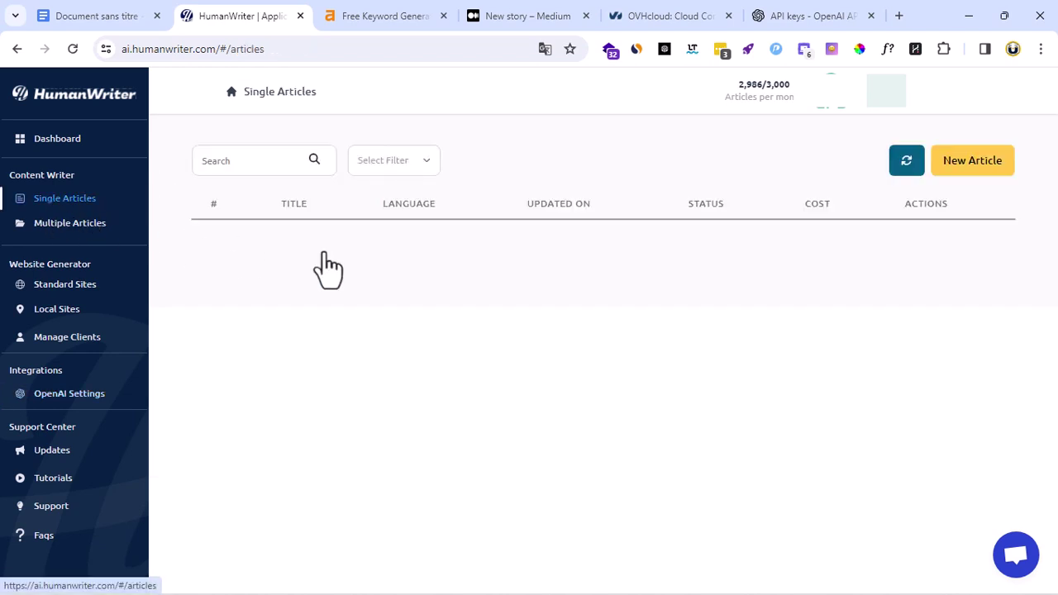
pyautogui.scroll(-3, 556, 409)
pyautogui.scroll(3, 555, 409)
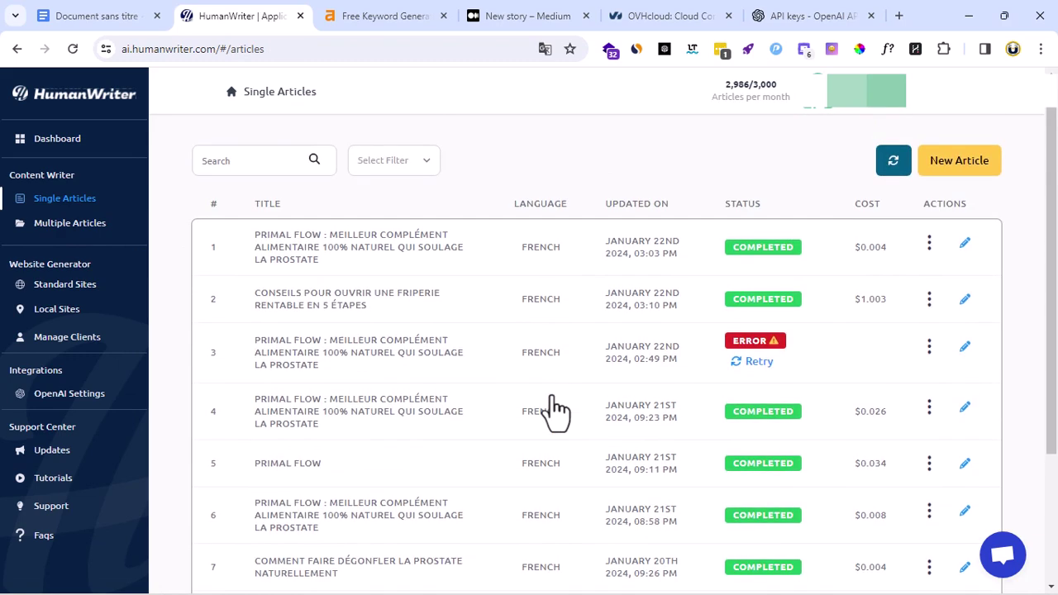
pyautogui.click(942, 170)
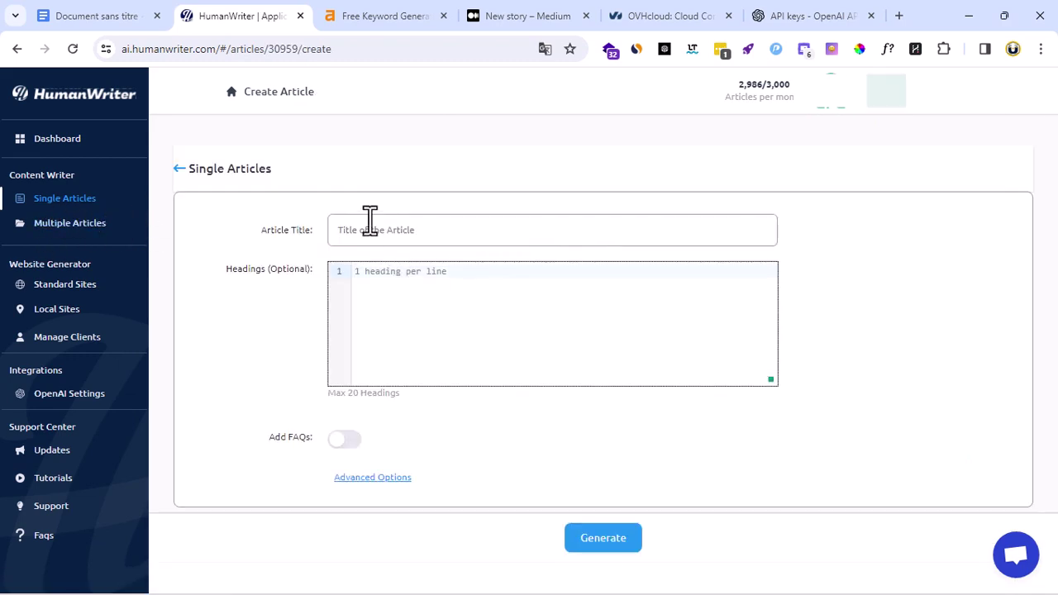
# Set the article title to "comment gagner del'argent en ligne" and leave the optional headings empty
pyautogui.click(409, 234)
pyautogui.write('comment ge')
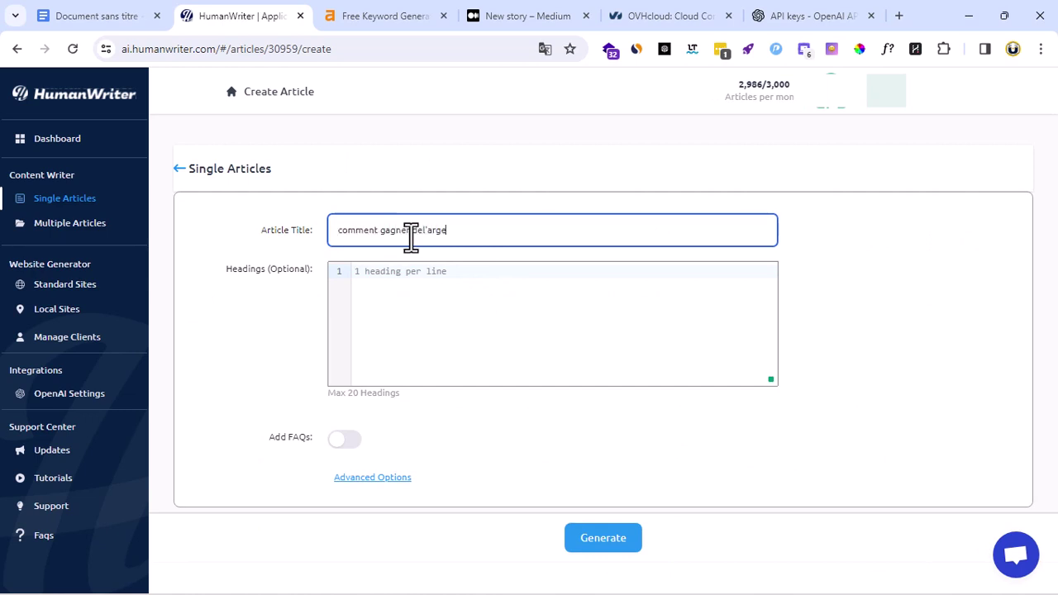
pyautogui.write("gner del'argent en ligne")
pyautogui.click(412, 280)
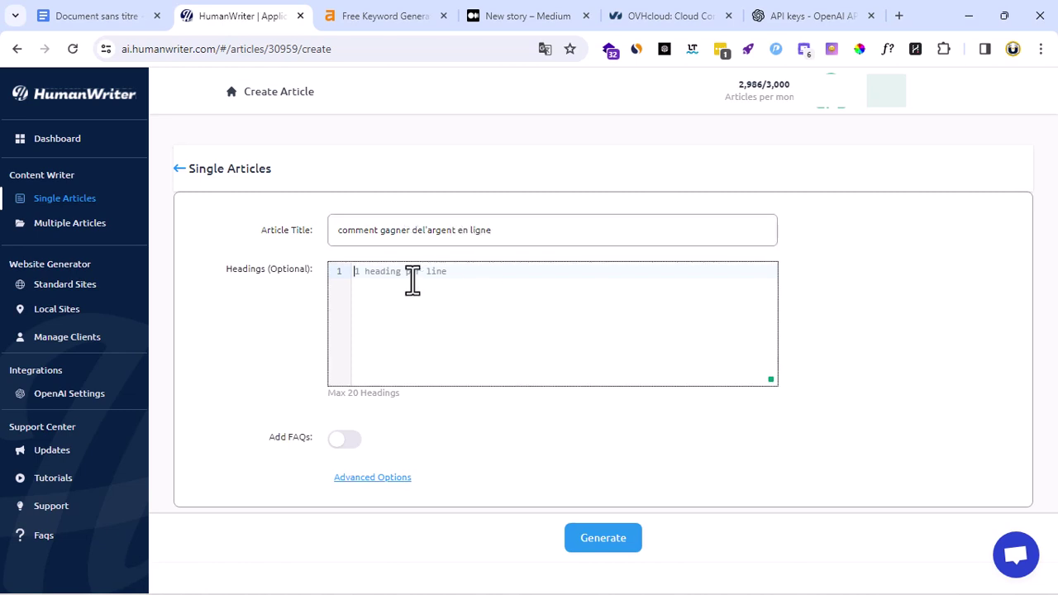
# Show the article's advanced options and turn on the addition of FAQs
pyautogui.click(366, 479)
pyautogui.scroll(-5, 446, 397)
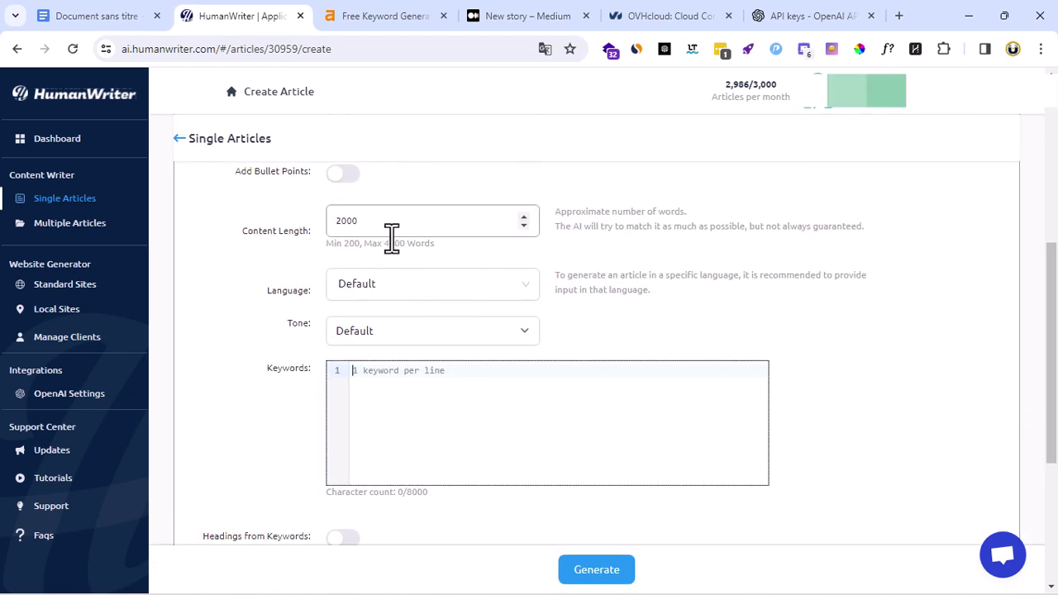
pyautogui.scroll(1, 380, 223)
pyautogui.scroll(3, 399, 221)
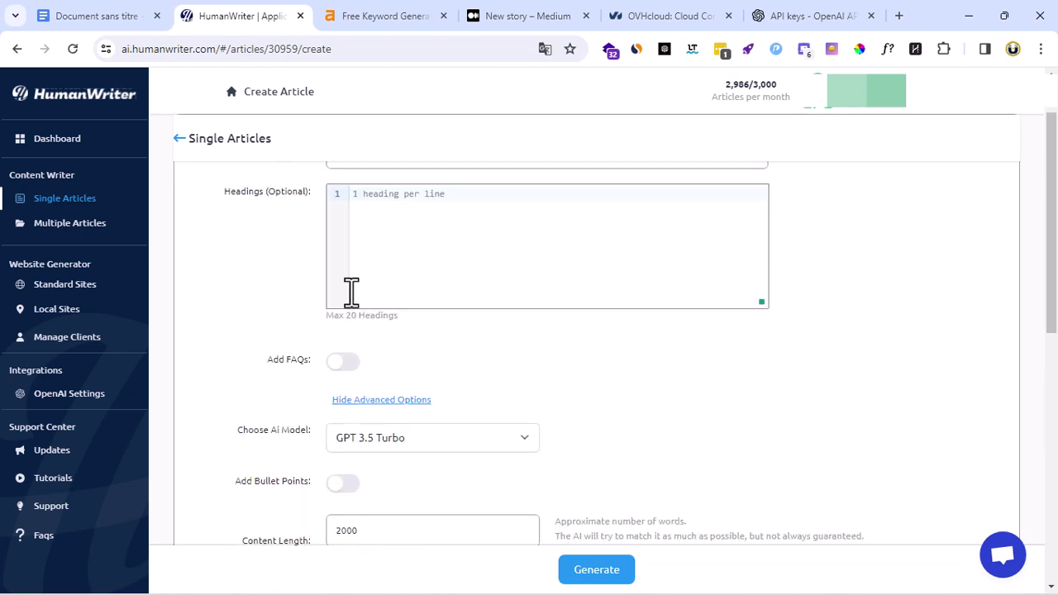
pyautogui.click(346, 366)
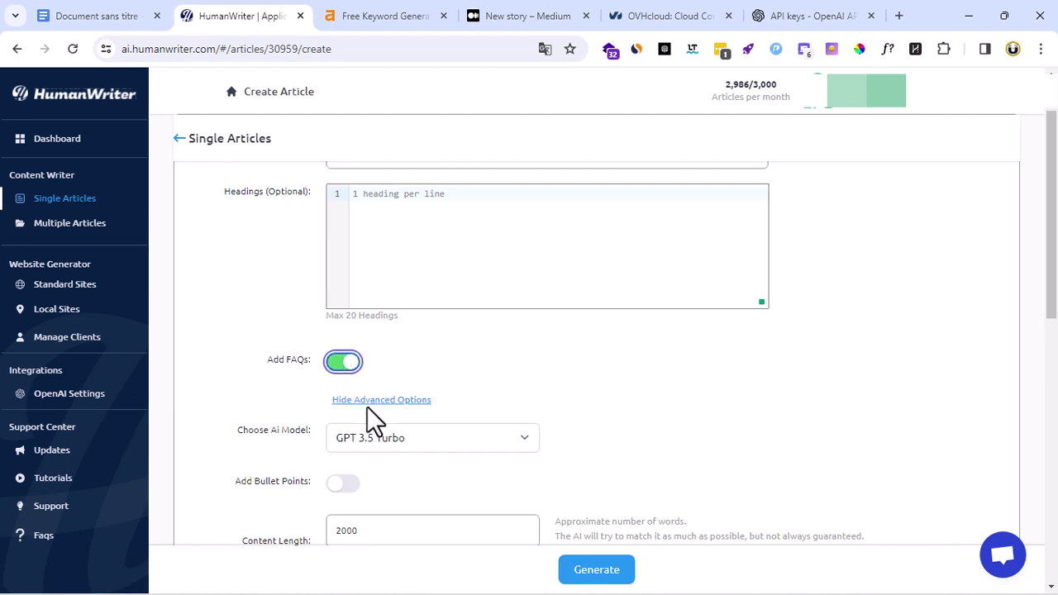
# Review the AI models offered for the article, keeping GPT 3.5 Turbo, and look at the content length setting
pyautogui.scroll(-2, 291, 345)
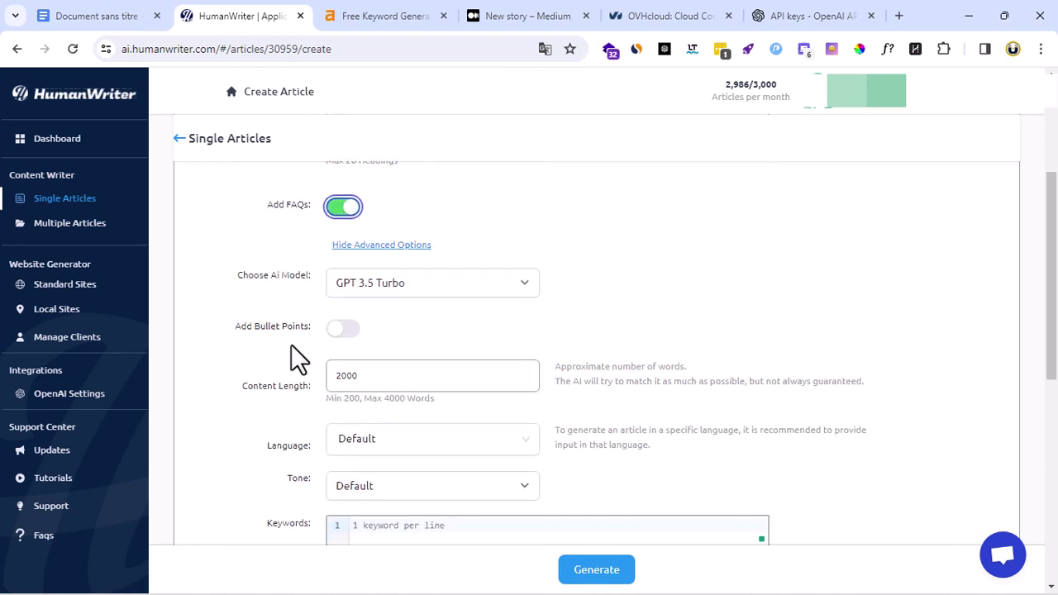
pyautogui.click(372, 290)
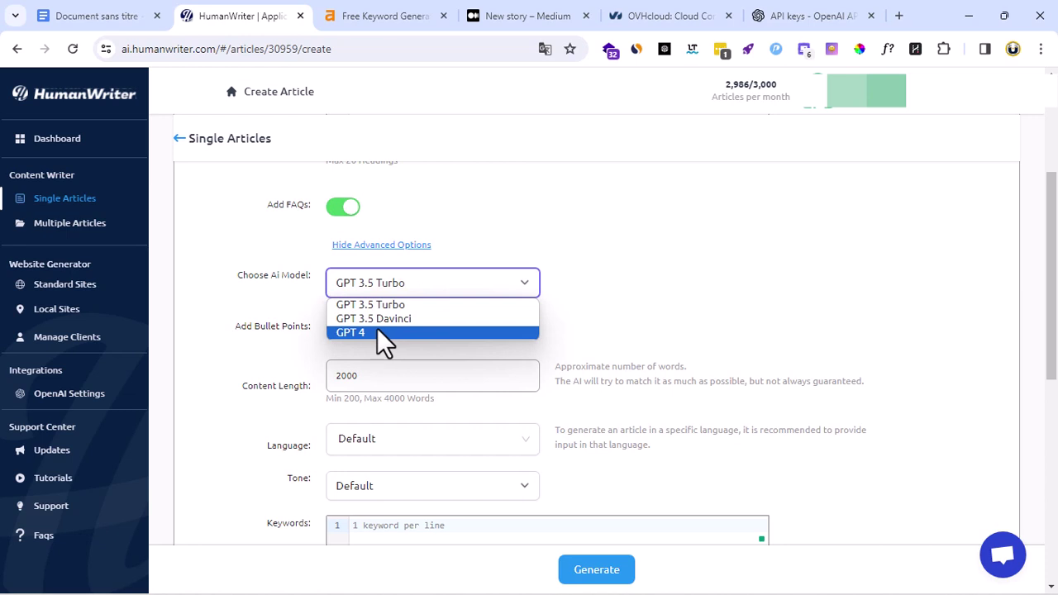
pyautogui.click(567, 294)
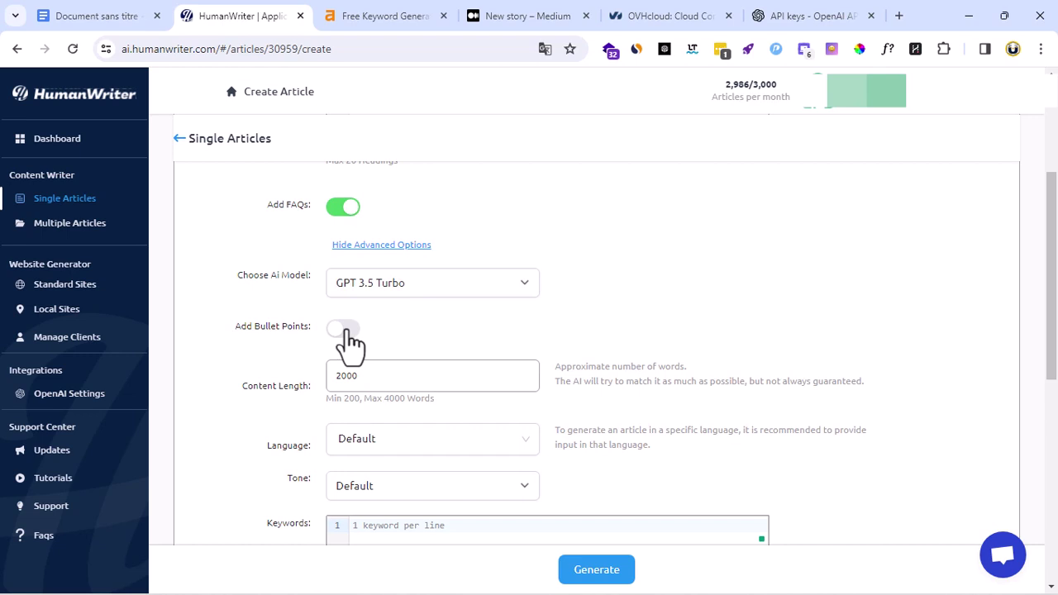
pyautogui.click(345, 376)
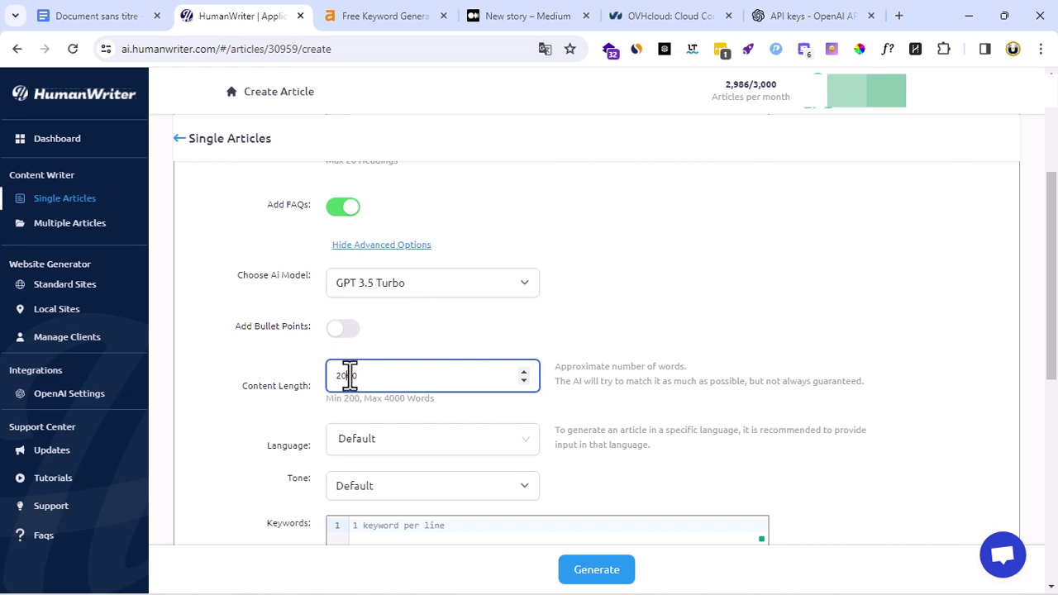
# Switch to the OpenAI platform and examine the usage page for monthly spend, cost per model and credit grants
pyautogui.click(780, 18)
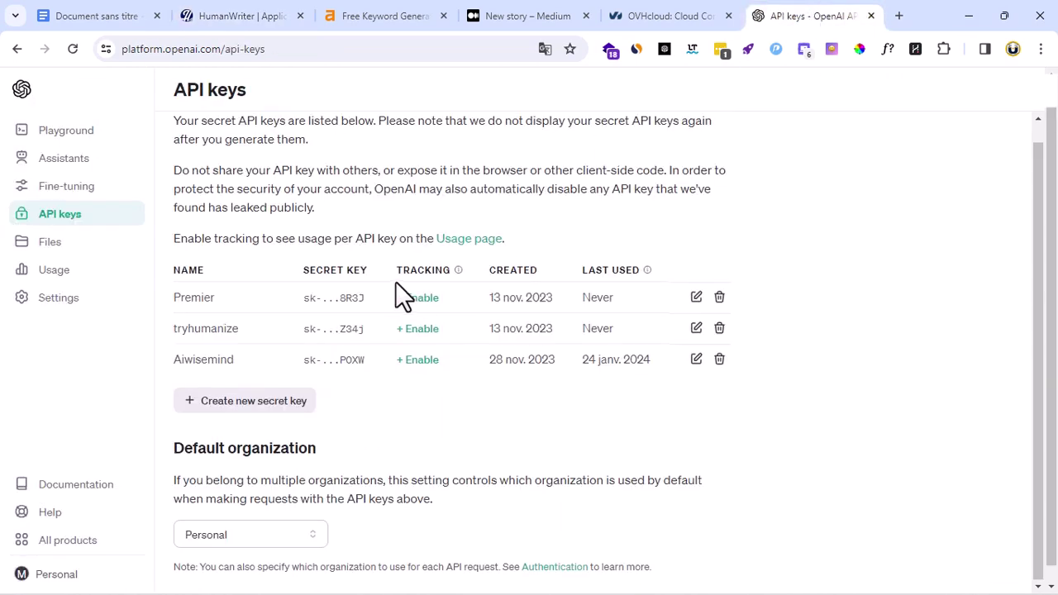
pyautogui.scroll(1, 395, 282)
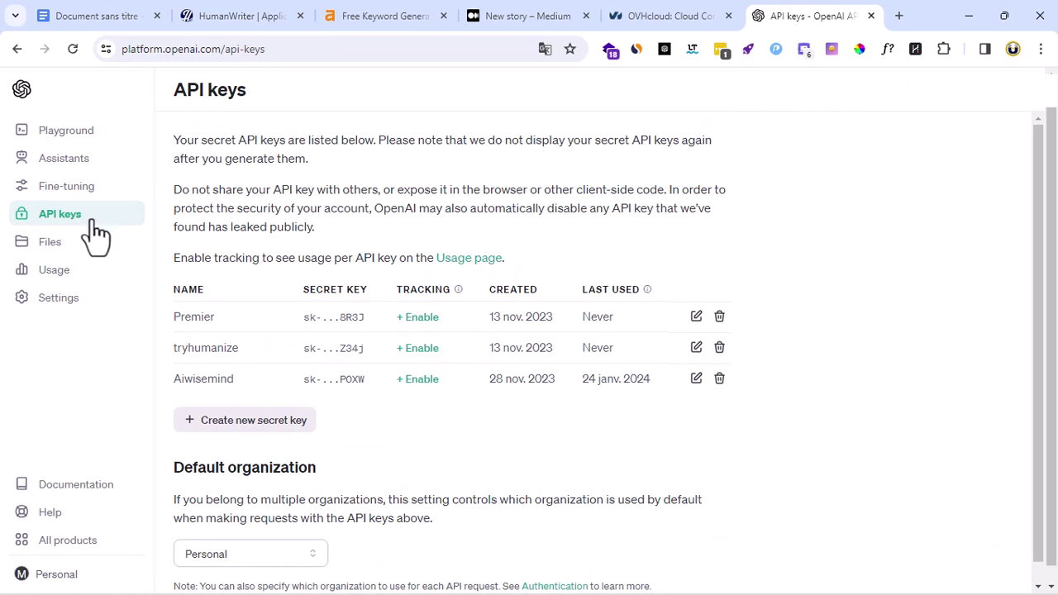
pyautogui.click(51, 271)
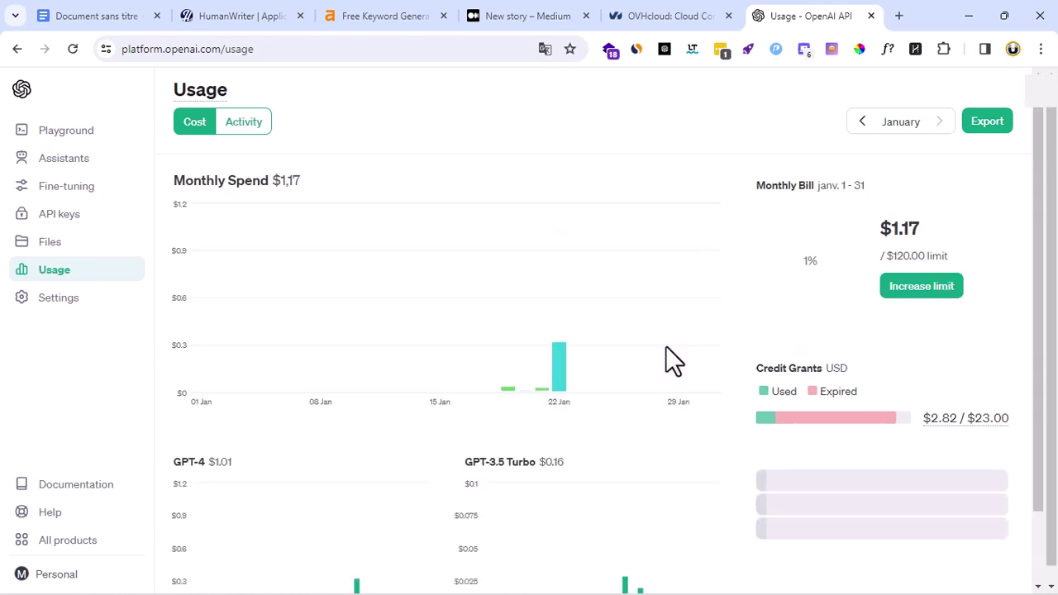
pyautogui.scroll(-1, 822, 376)
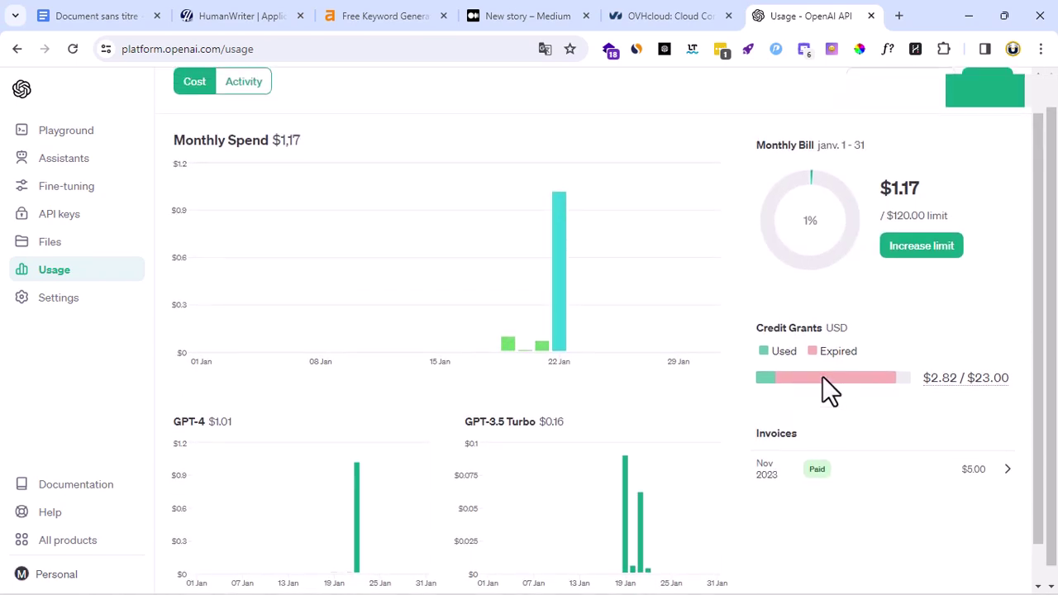
pyautogui.scroll(1, 822, 376)
pyautogui.moveTo(516, 372)
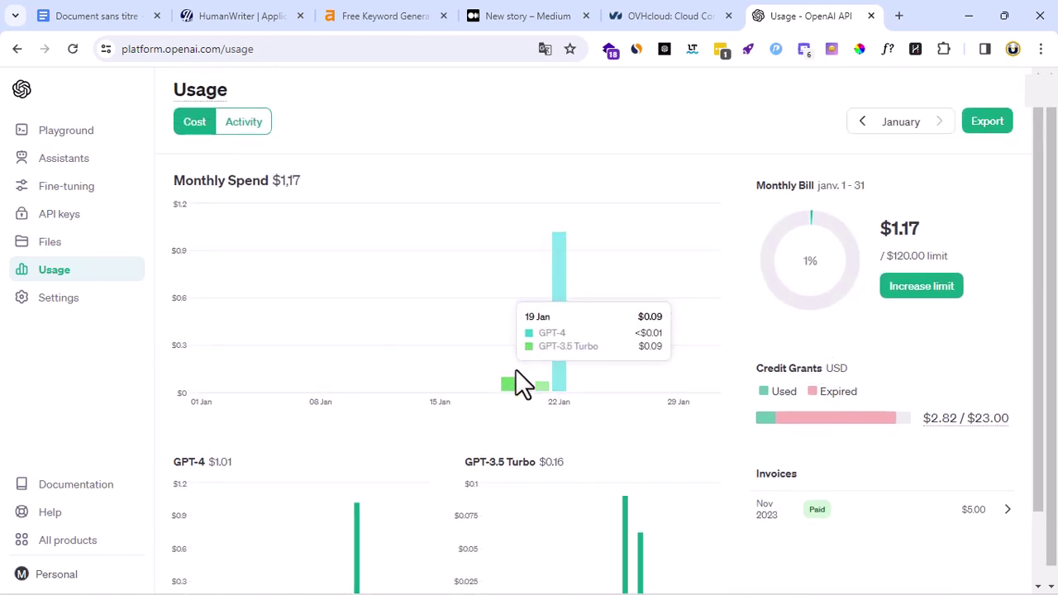
pyautogui.scroll(-1, 514, 369)
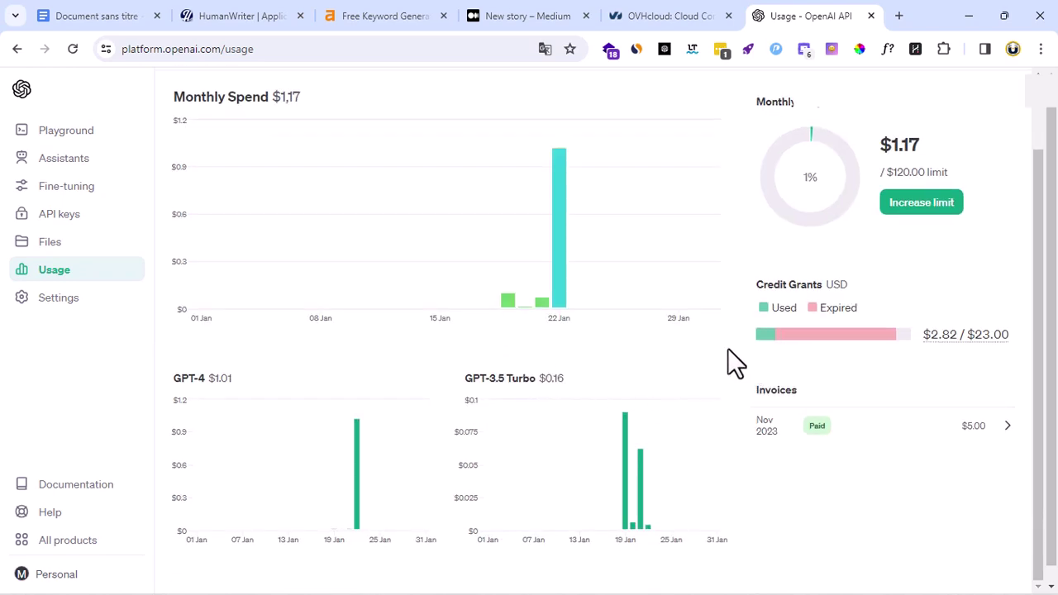
pyautogui.scroll(1, 732, 362)
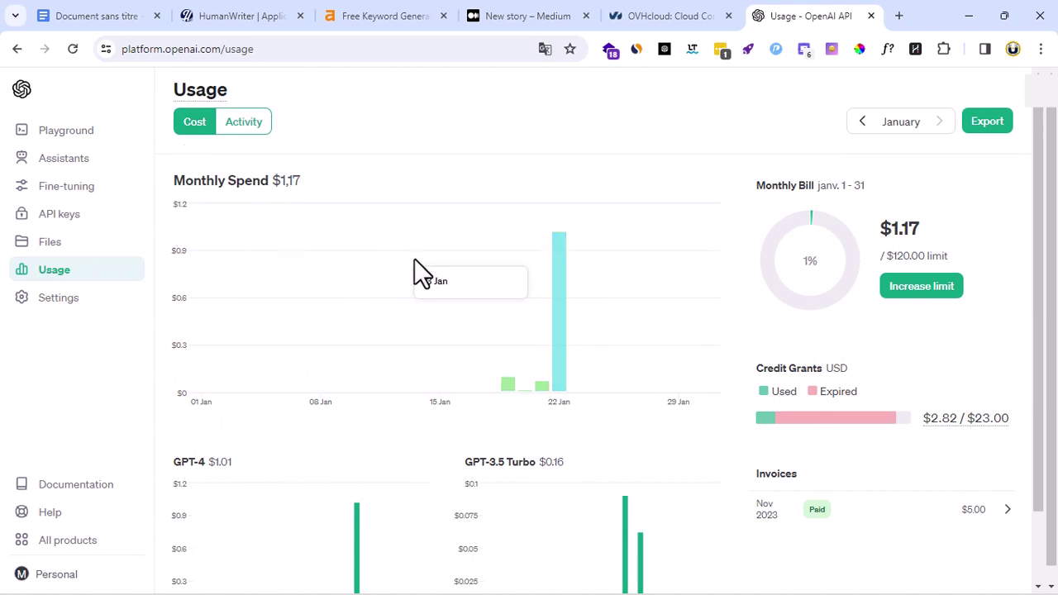
pyautogui.scroll(-1, 760, 386)
pyautogui.scroll(1, 758, 382)
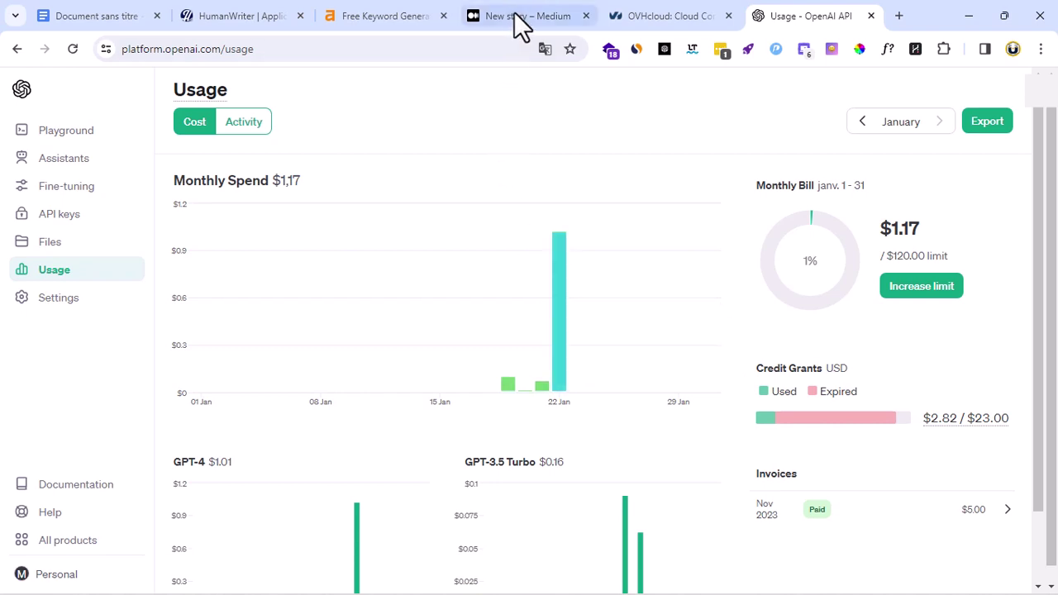
# Return to the HumanWriter article form, keep GPT 3.5 Turbo as the model and add bullet points to one section randomly
pyautogui.click(248, 15)
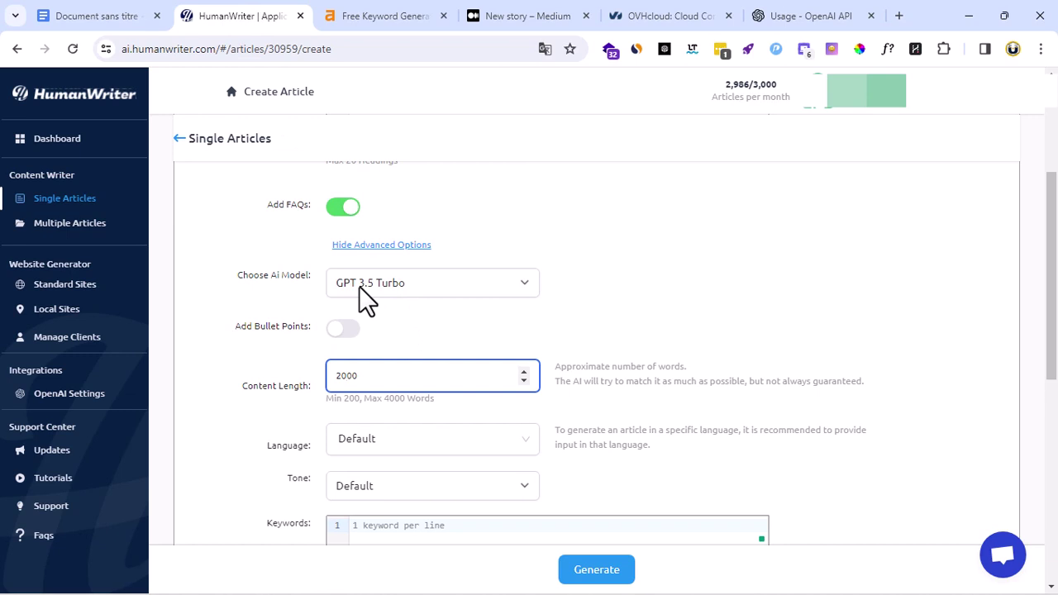
pyautogui.click(442, 281)
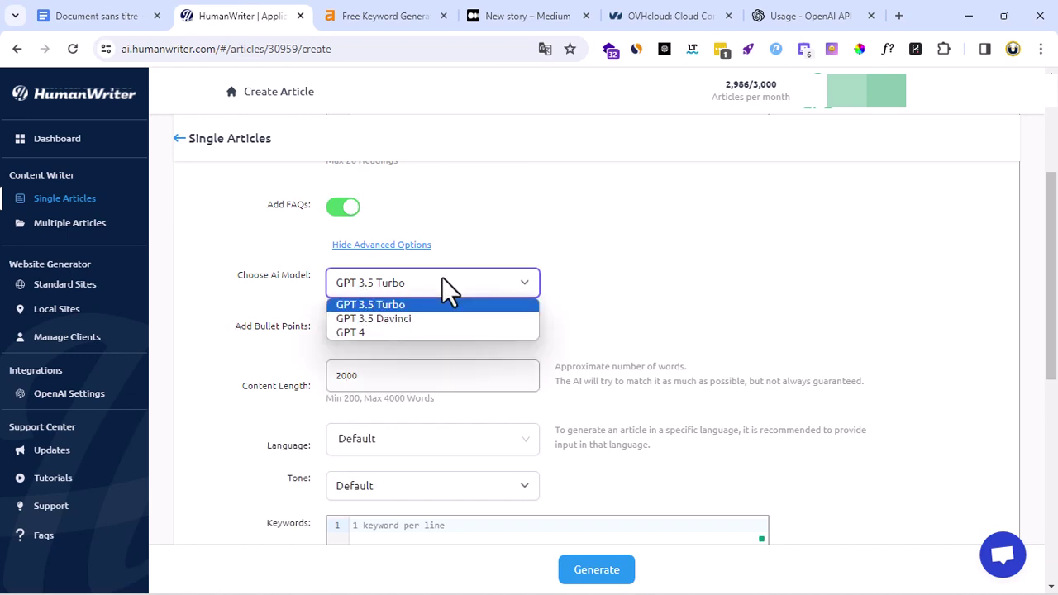
pyautogui.click(614, 317)
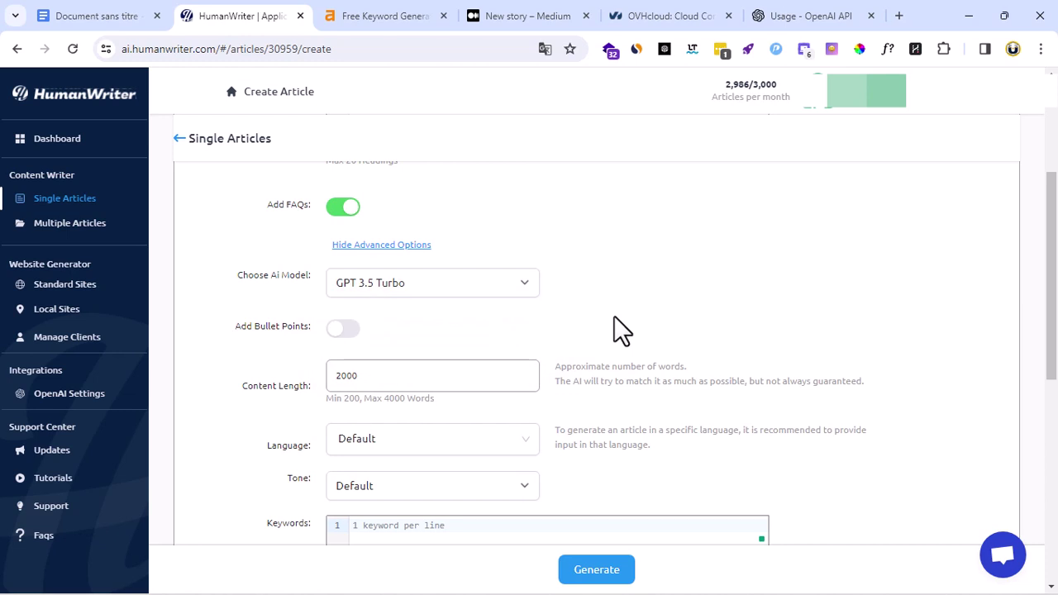
pyautogui.click(340, 329)
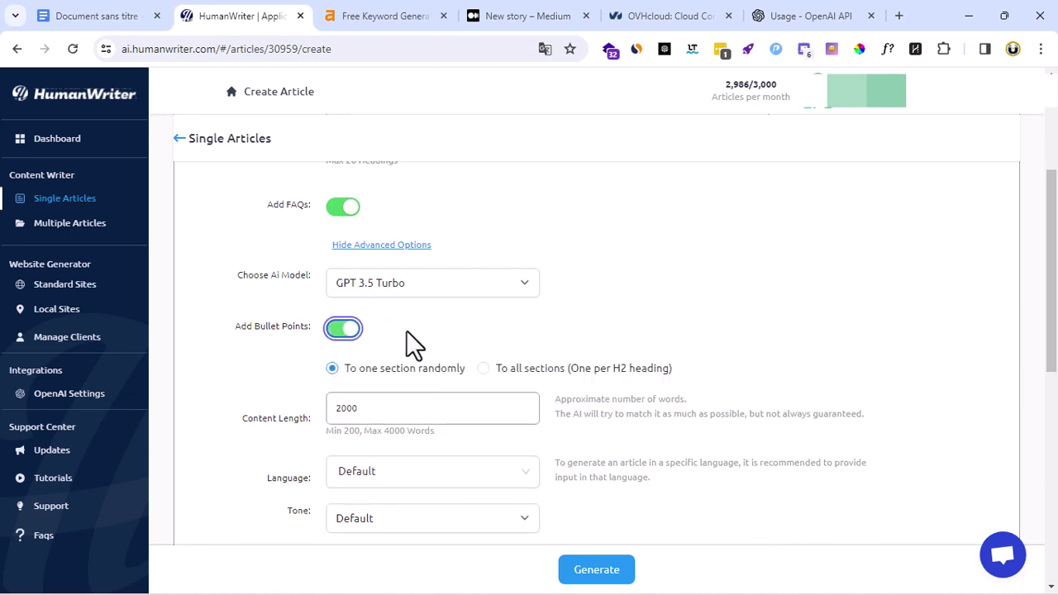
# Try a content length of 1500 words and restore it to 2000 words
pyautogui.scroll(-2, 589, 335)
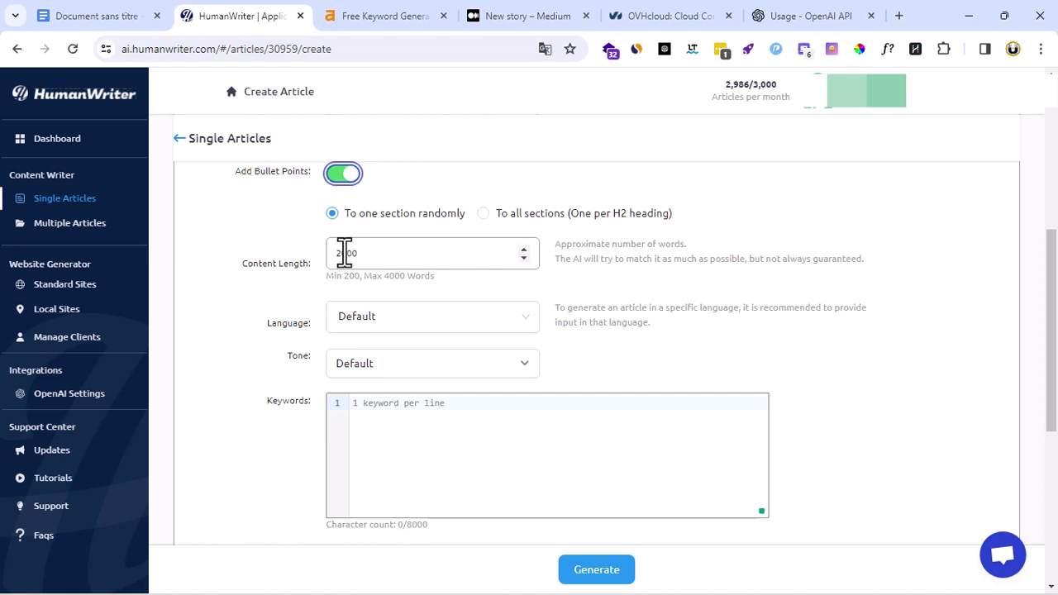
pyautogui.moveTo(344, 279); pyautogui.dragTo(409, 276)
pyautogui.click(385, 275)
pyautogui.click(303, 257)
pyautogui.write('15')
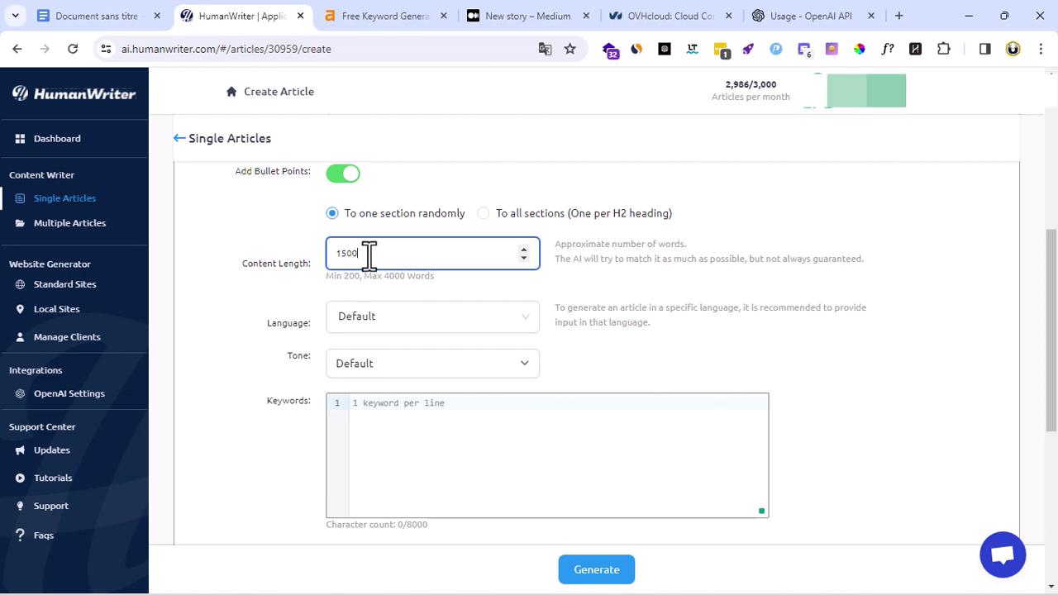
pyautogui.click(302, 265)
pyautogui.write('2000')
# Set the article language to French and browse the list of other available languages
pyautogui.click(392, 324)
pyautogui.write('fr')
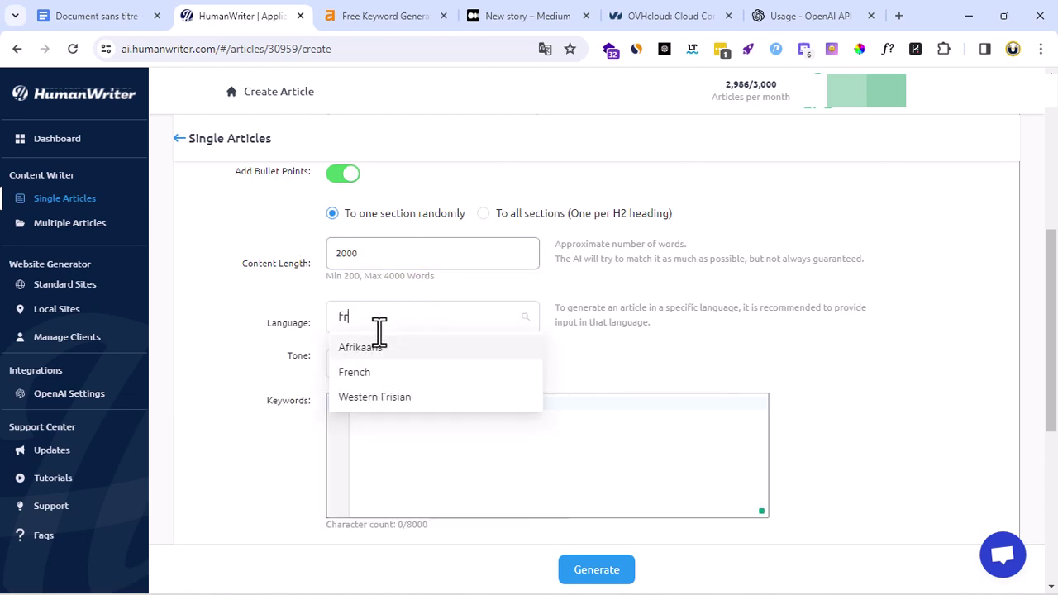
pyautogui.click(371, 376)
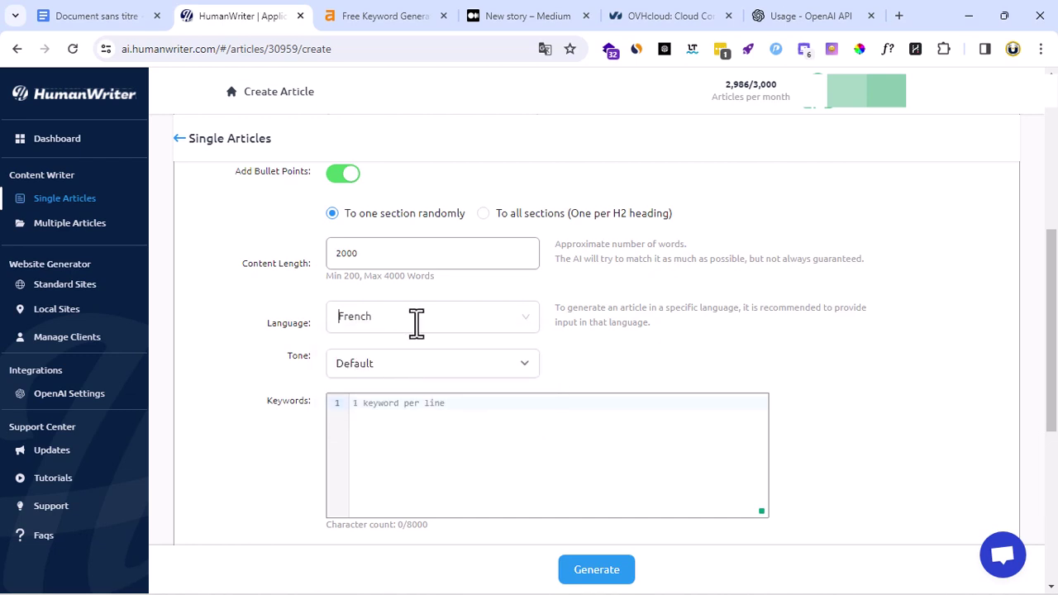
pyautogui.click(416, 323)
pyautogui.scroll(-10, 413, 462)
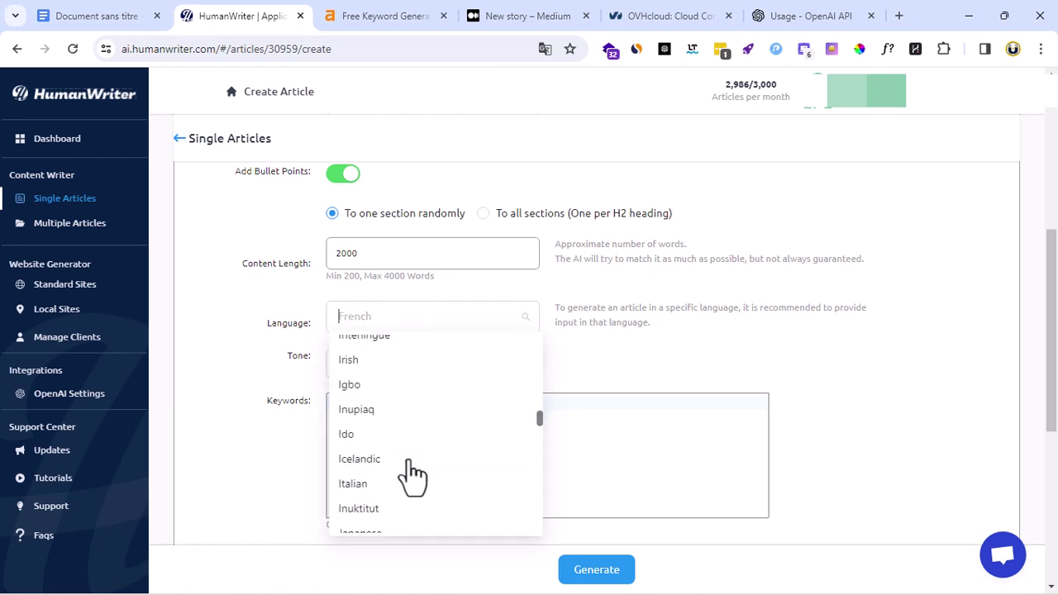
pyautogui.scroll(15, 414, 473)
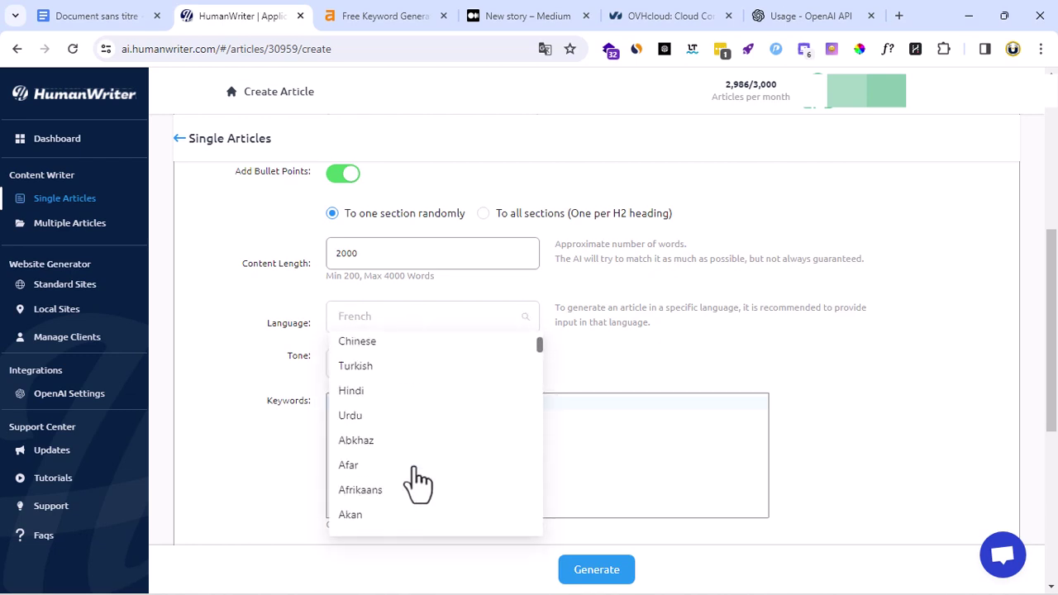
pyautogui.click(853, 368)
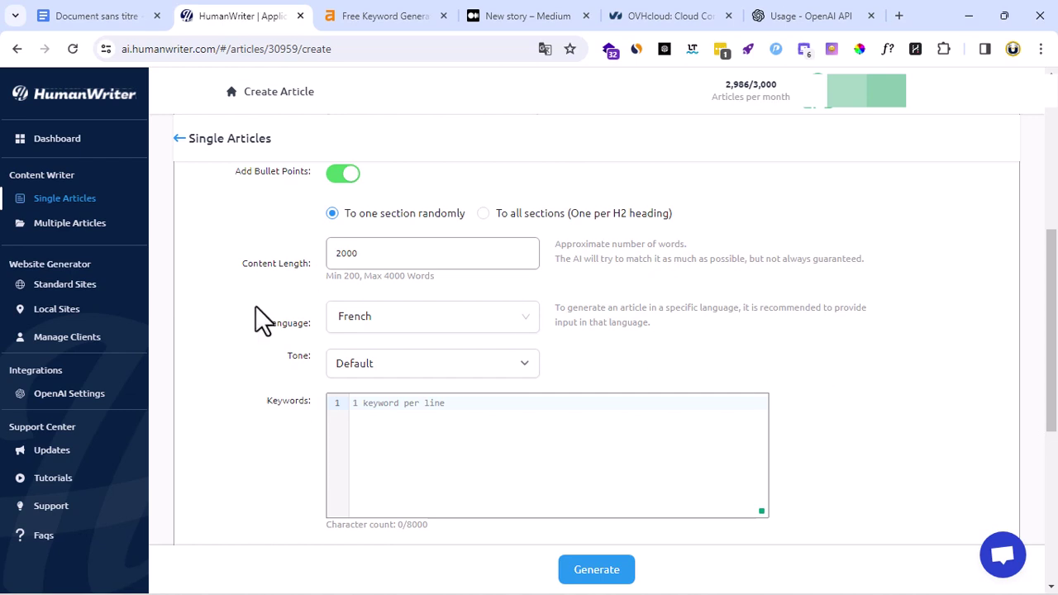
# Review the tone options, keeping Default, and look over the keywords, headings and remaining settings of the article form
pyautogui.click(378, 367)
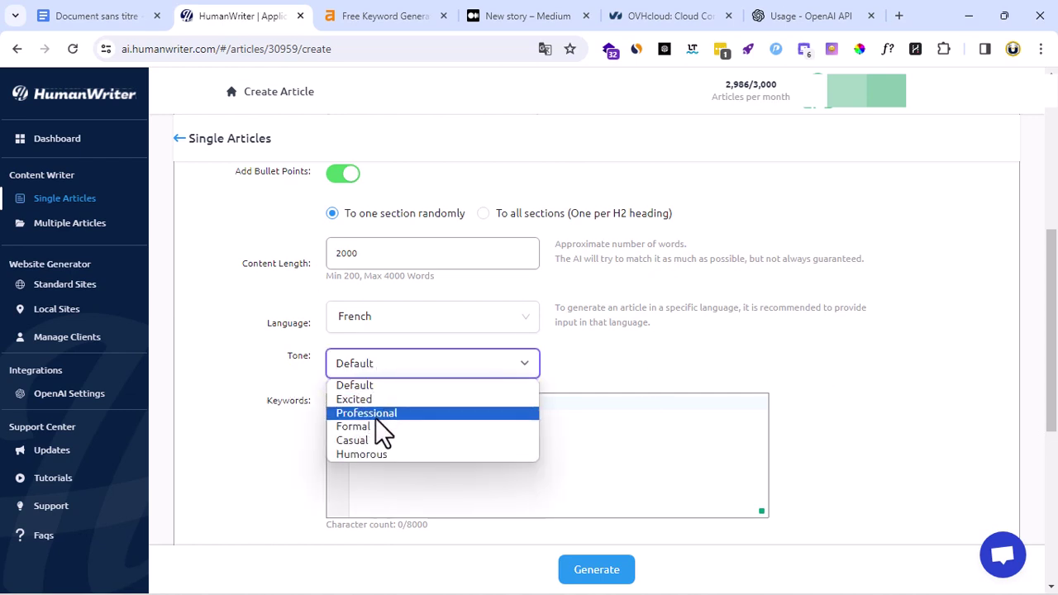
pyautogui.click(597, 451)
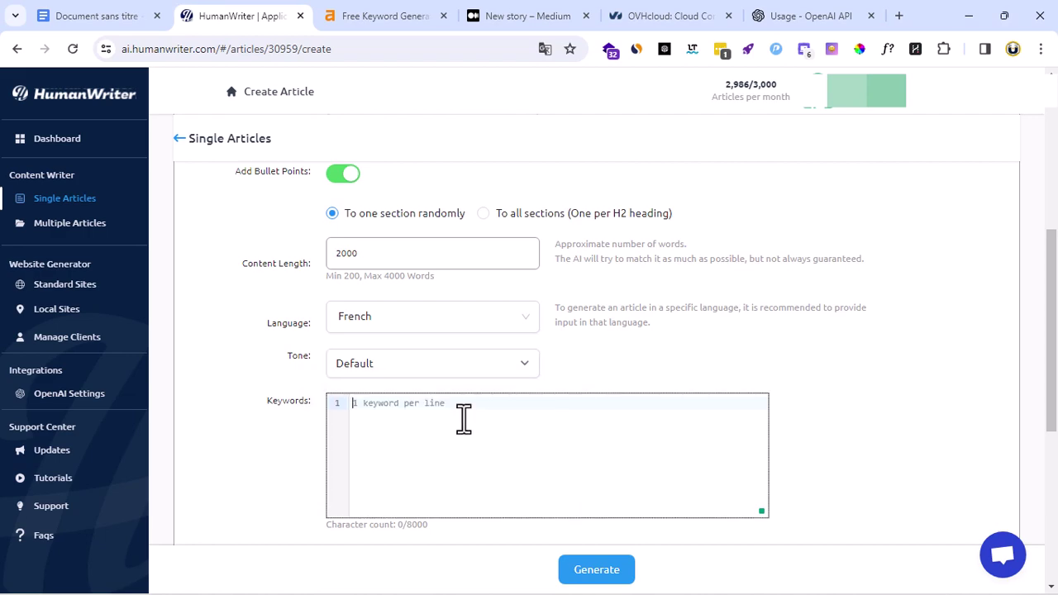
pyautogui.scroll(-2, 403, 414)
pyautogui.scroll(6, 402, 415)
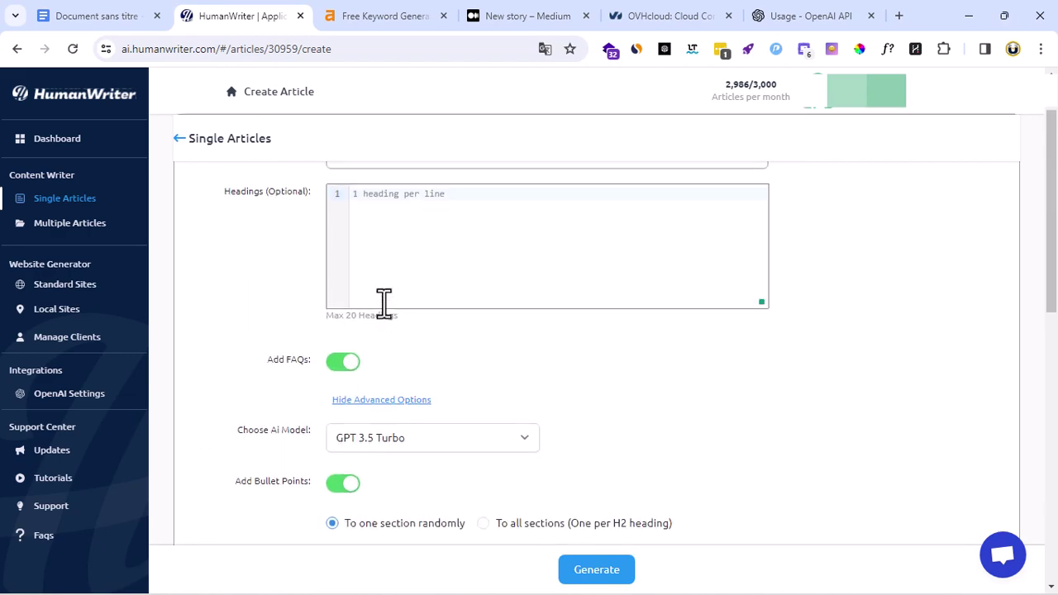
pyautogui.scroll(-6, 637, 383)
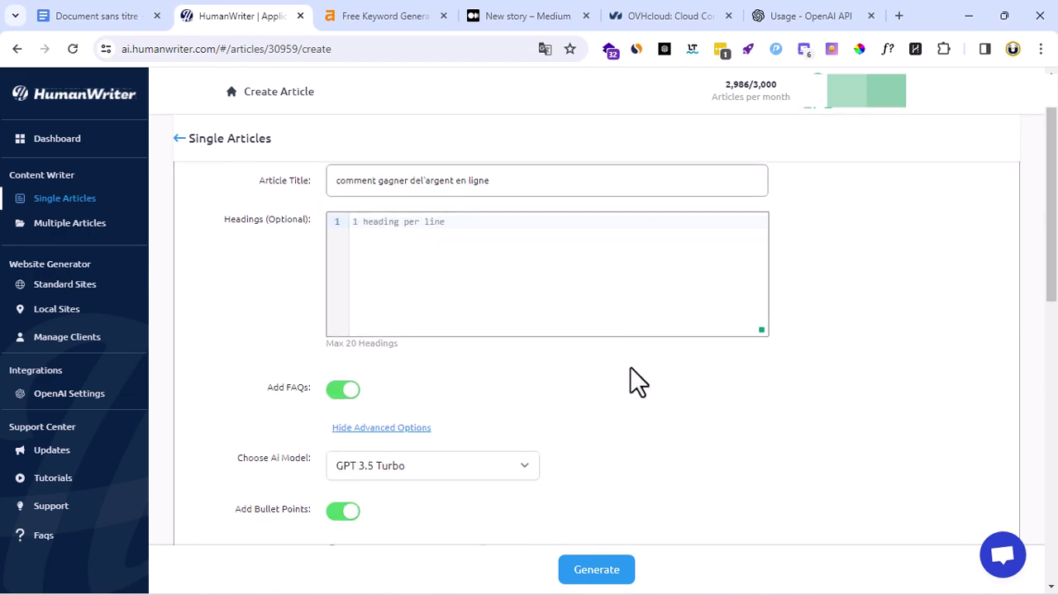
# Copy the keyword "business en ligne" from the Ahrefs keyword ideas into the Keywords field of the HumanWriter article form
pyautogui.scroll(-2, 418, 406)
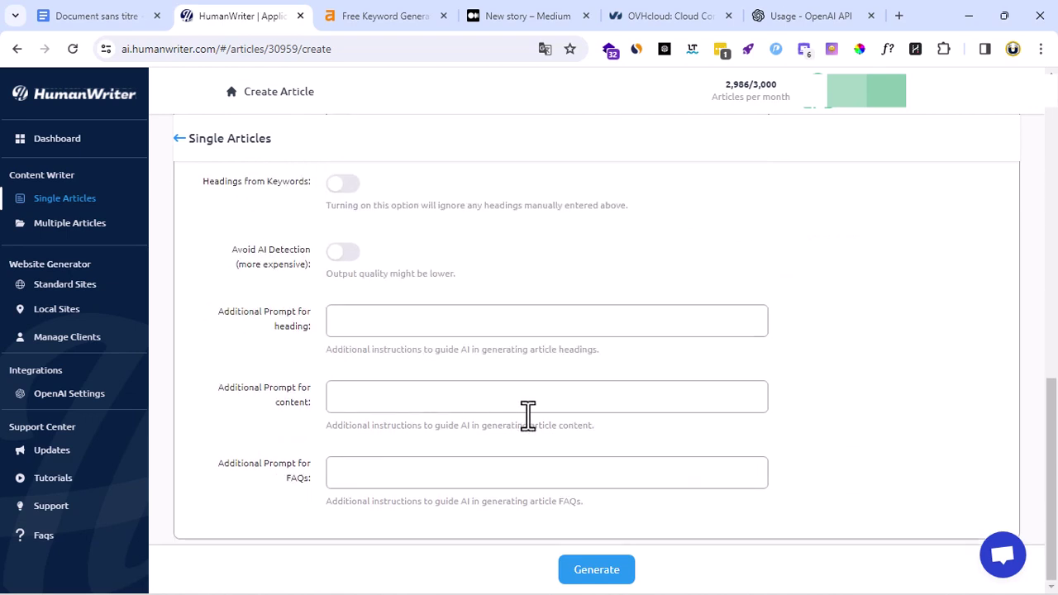
pyautogui.scroll(4, 517, 417)
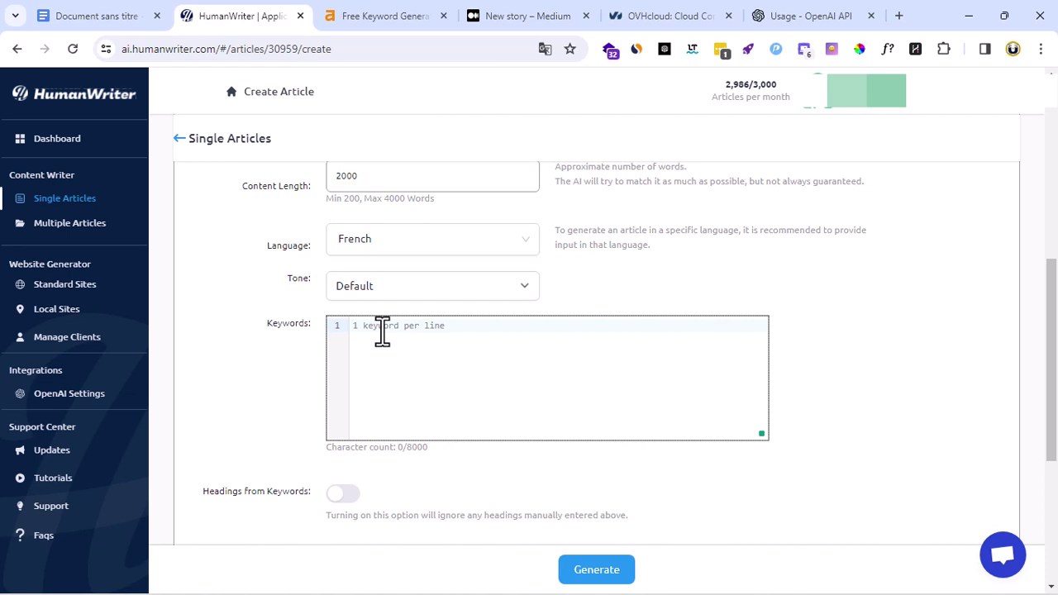
pyautogui.click(423, 8)
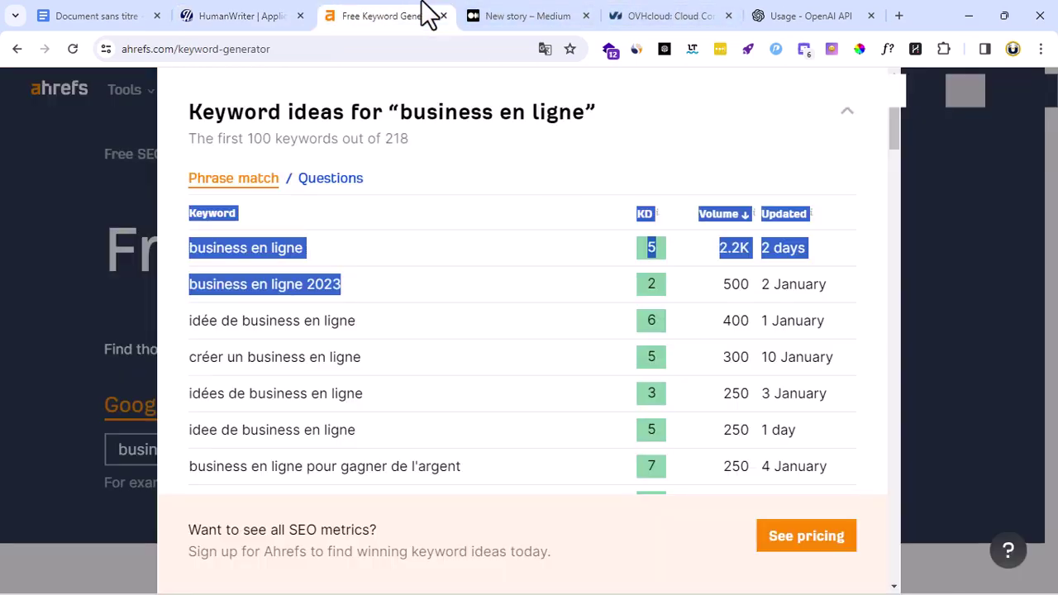
pyautogui.click(463, 189)
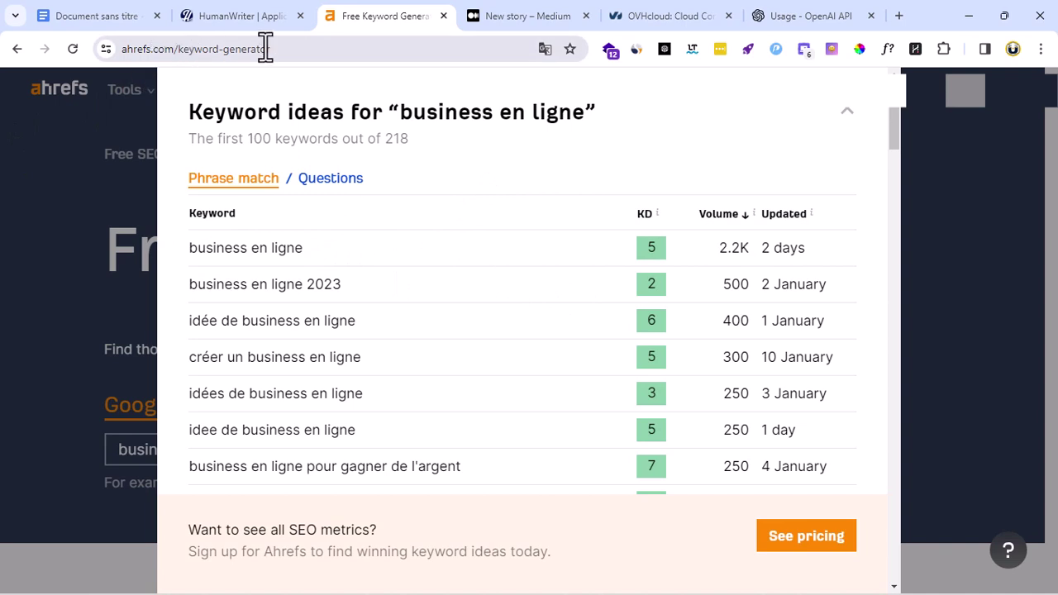
pyautogui.click(339, 181)
pyautogui.click(235, 178)
pyautogui.moveTo(310, 245); pyautogui.dragTo(196, 252)
pyautogui.hotkey('ctrl', 'c')
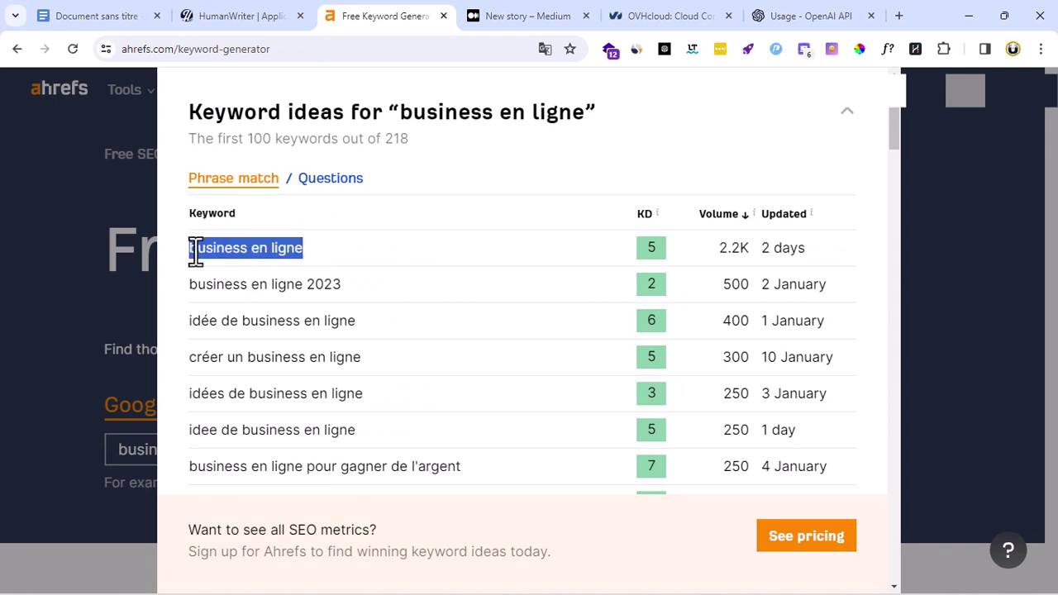
pyautogui.click(545, 3)
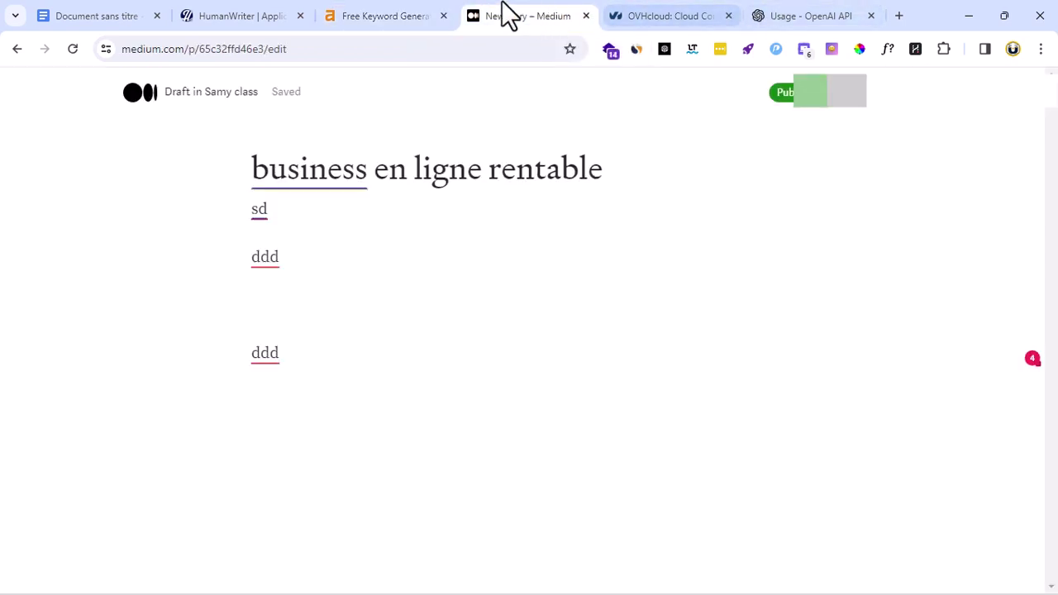
pyautogui.click(238, 11)
pyautogui.hotkey('ctrl', 'v')
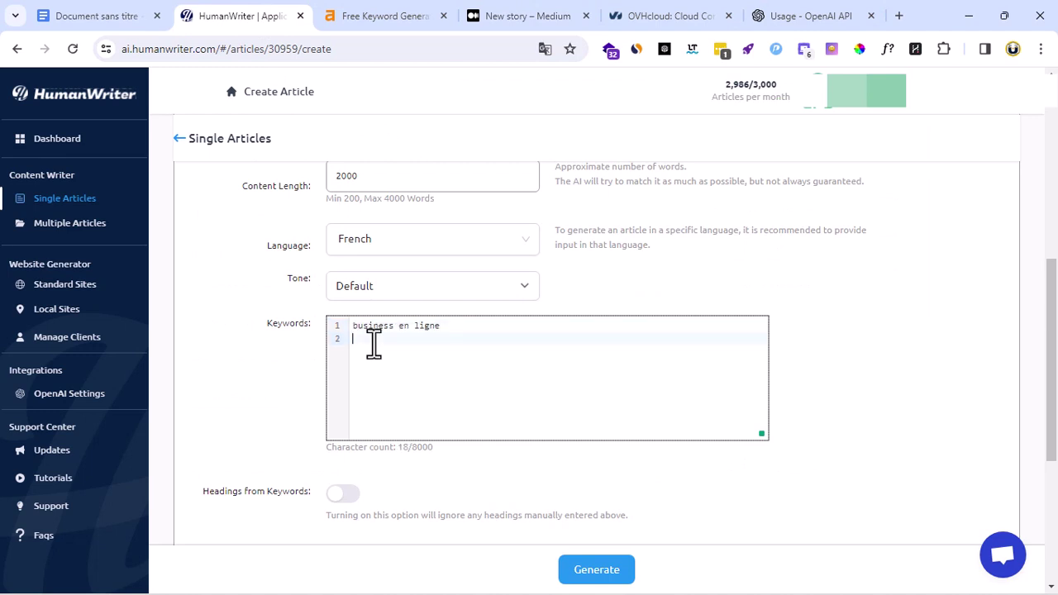
# Add the Ahrefs keyword "business en ligne 2023" as a second keyword in HumanWriter and change its year to 2024
pyautogui.click(371, 17)
pyautogui.moveTo(354, 282); pyautogui.dragTo(191, 289)
pyautogui.hotkey('ctrl', 'c')
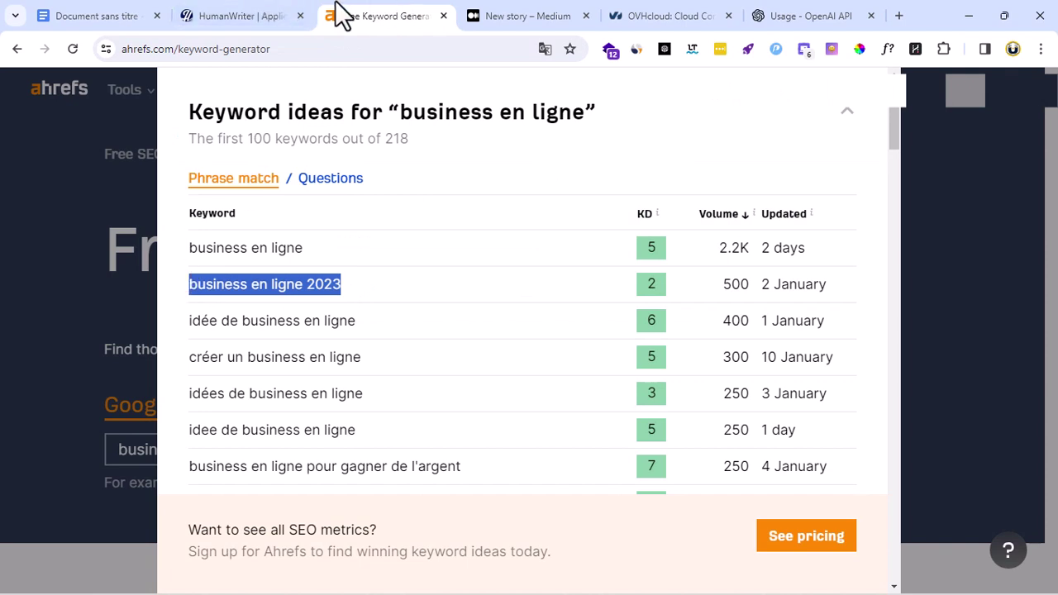
pyautogui.click(243, 10)
pyautogui.hotkey('ctrl', 'v')
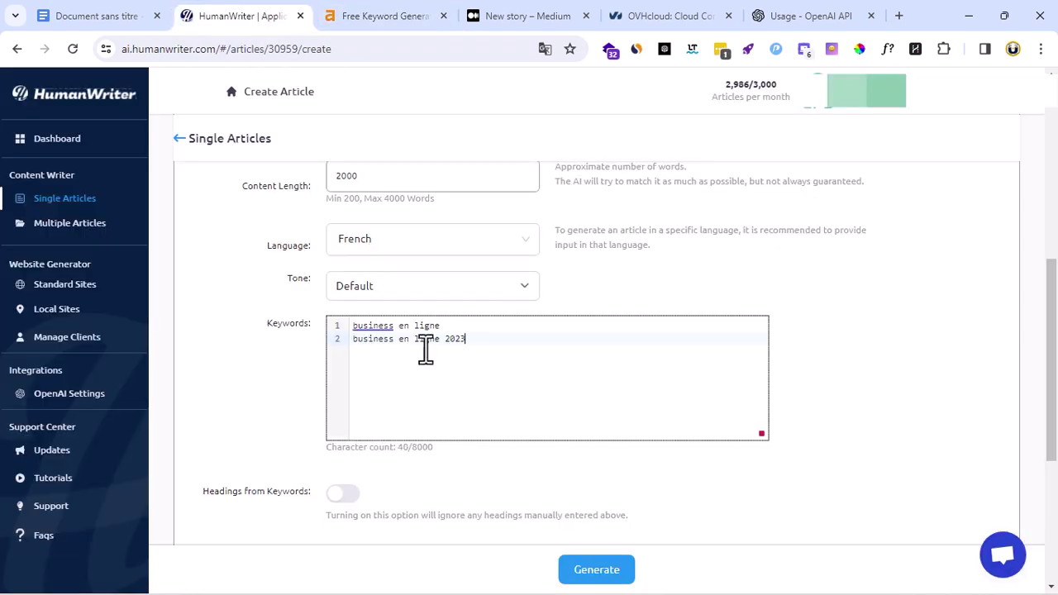
pyautogui.press('BackSpace')
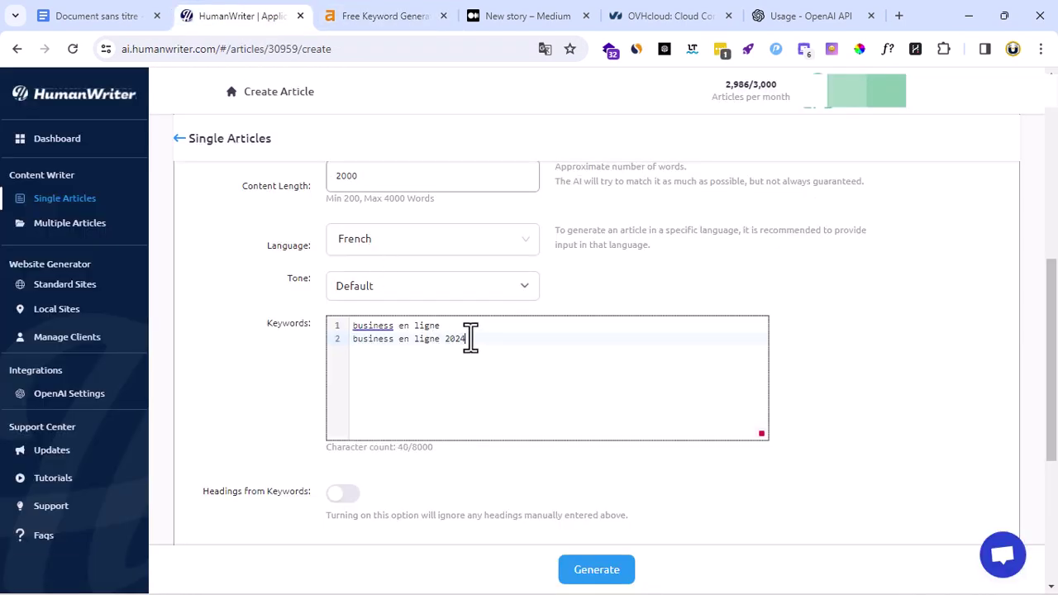
# Turn on generating the headings from the keywords in the article form
pyautogui.scroll(-3, 527, 394)
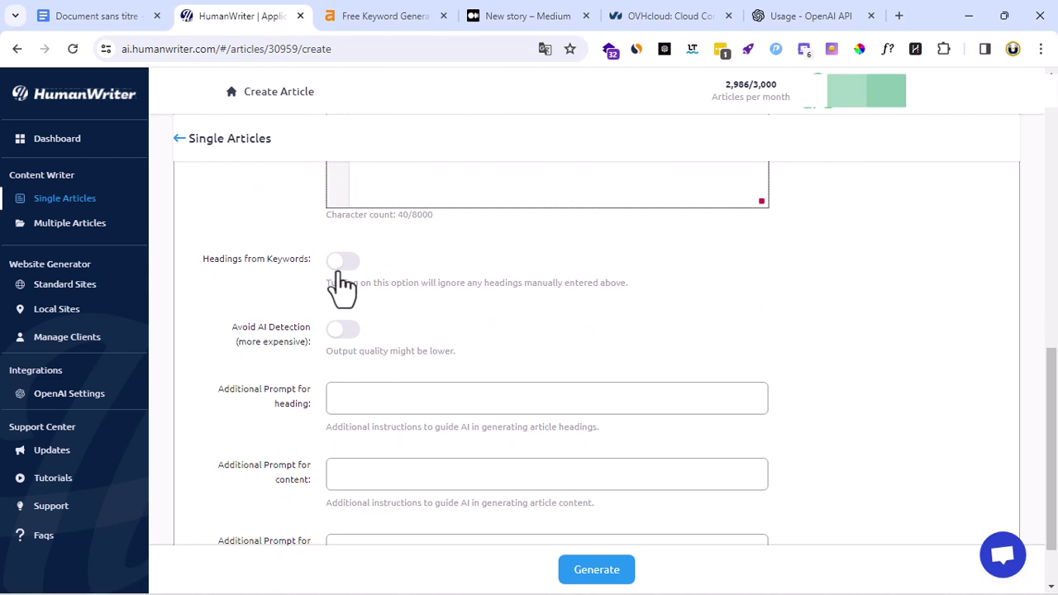
pyautogui.scroll(3, 396, 288)
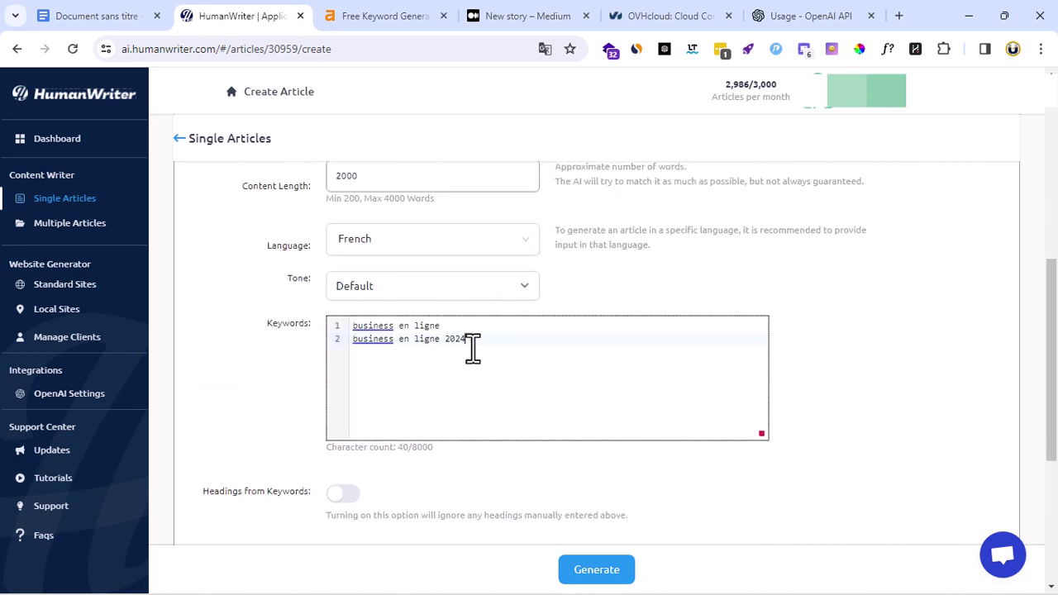
pyautogui.scroll(-2, 471, 348)
pyautogui.click(345, 339)
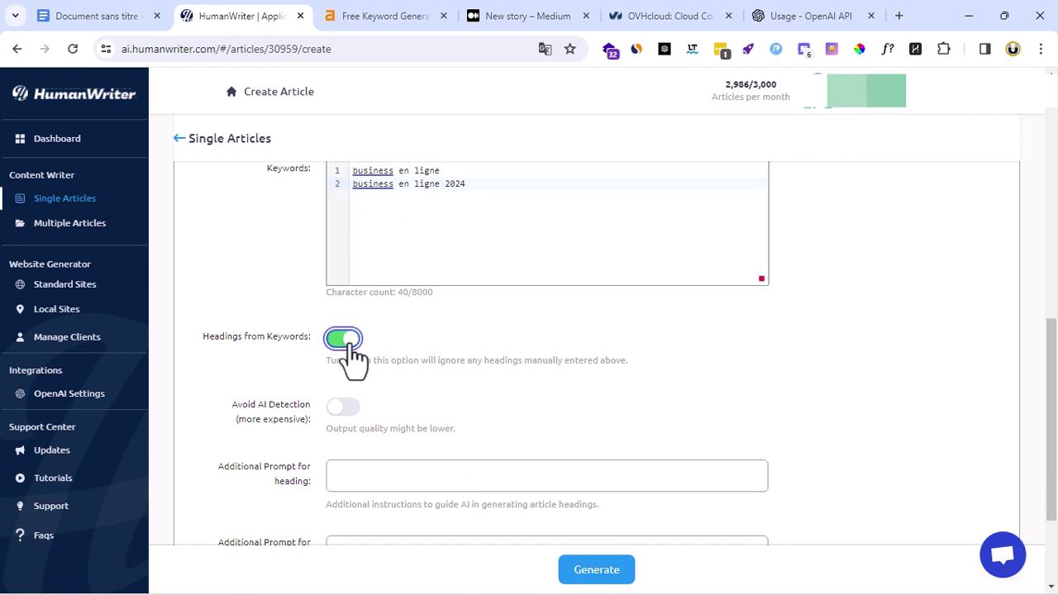
# Try the Avoid AI Detection option, review the other article settings and leave the option off
pyautogui.scroll(-1, 281, 355)
pyautogui.moveTo(232, 331); pyautogui.dragTo(311, 327)
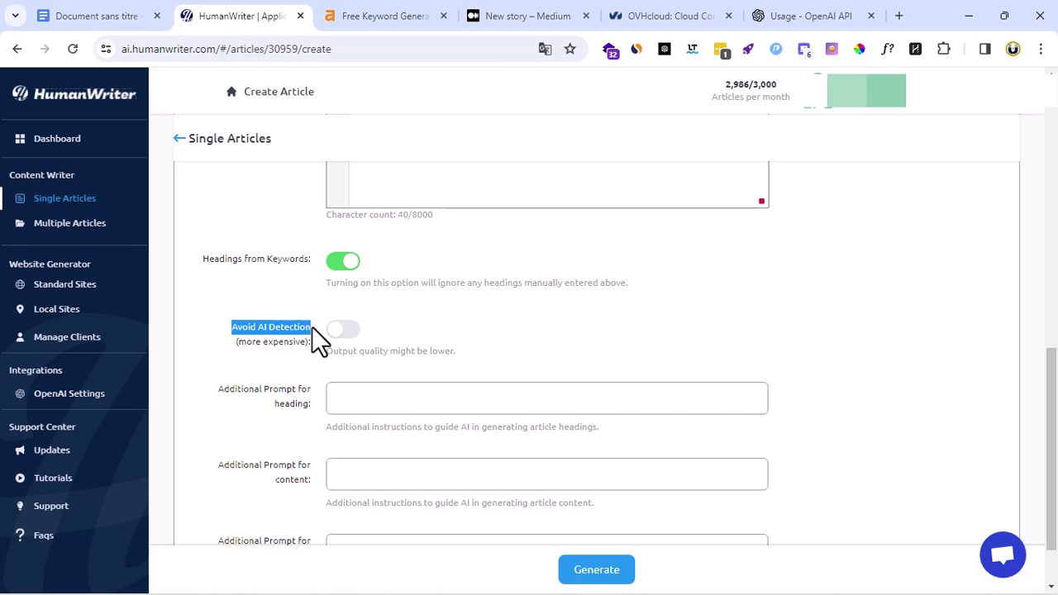
pyautogui.click(343, 331)
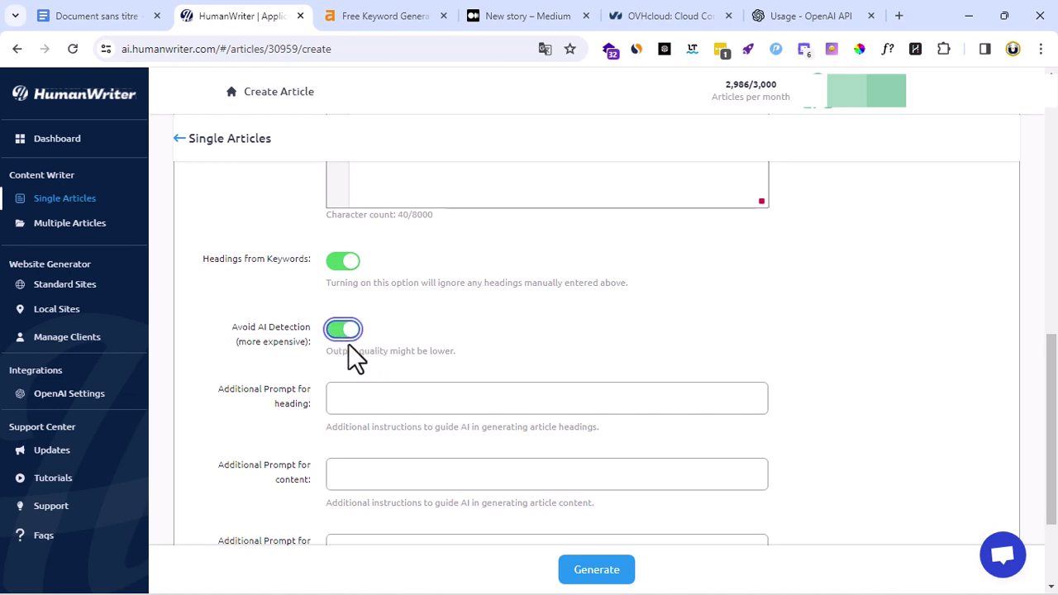
pyautogui.click(344, 332)
pyautogui.scroll(4, 506, 355)
pyautogui.scroll(6, 506, 355)
pyautogui.scroll(-7, 495, 314)
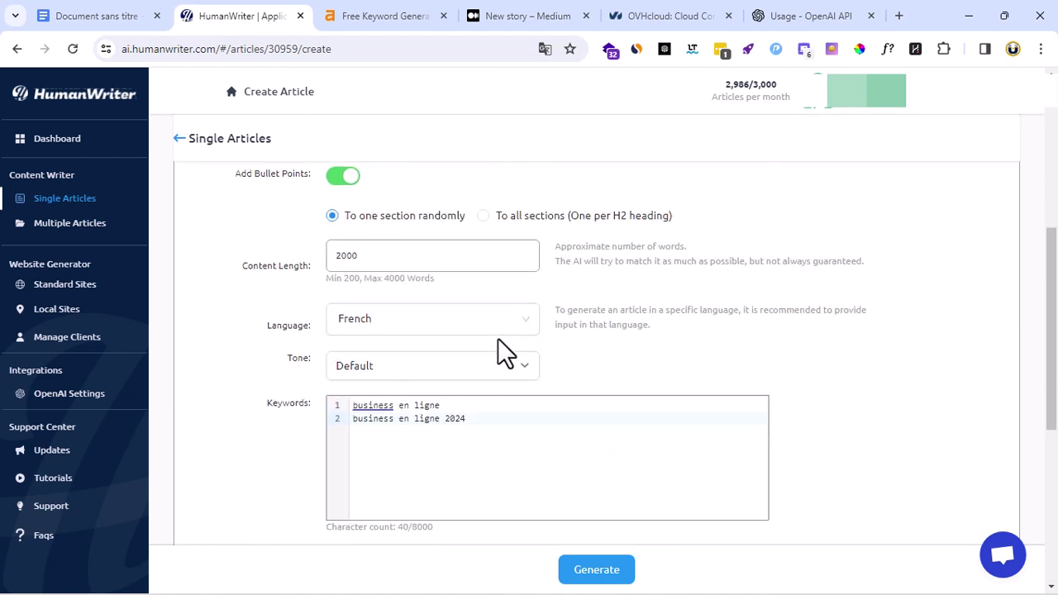
pyautogui.scroll(-2, 504, 353)
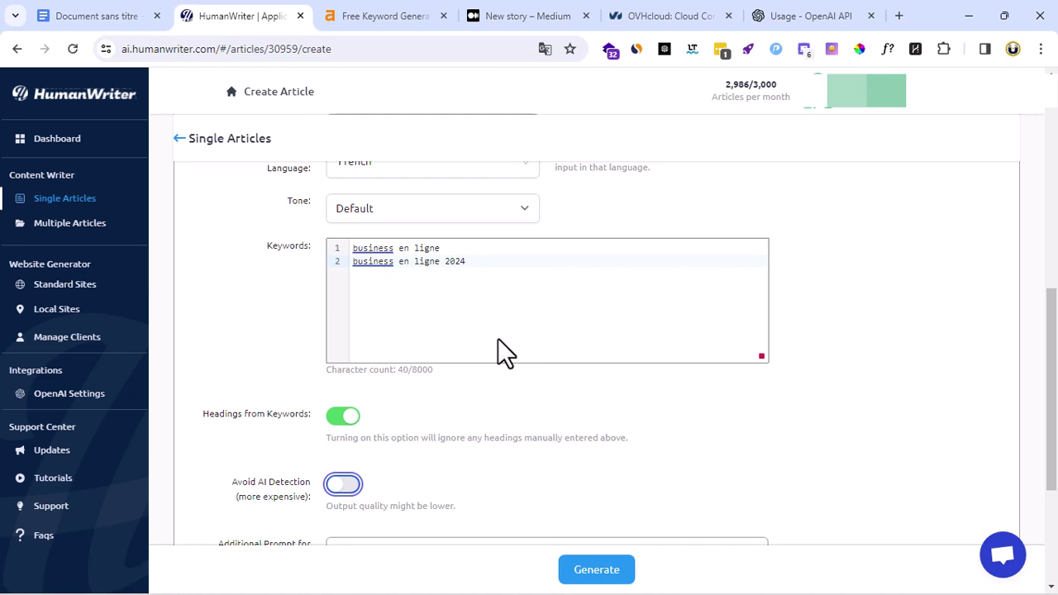
pyautogui.scroll(-2, 500, 338)
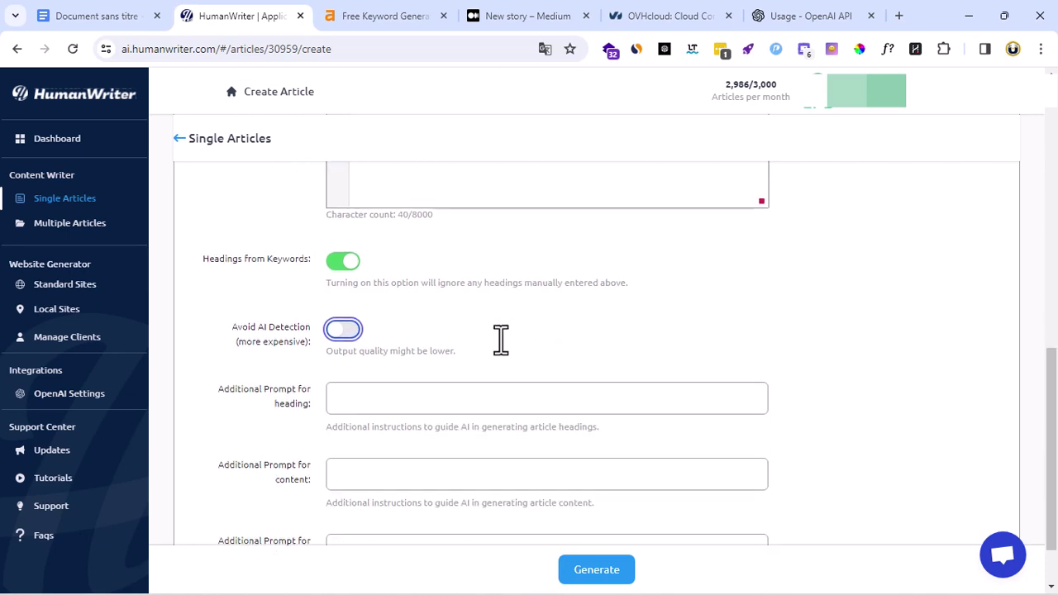
pyautogui.click(339, 330)
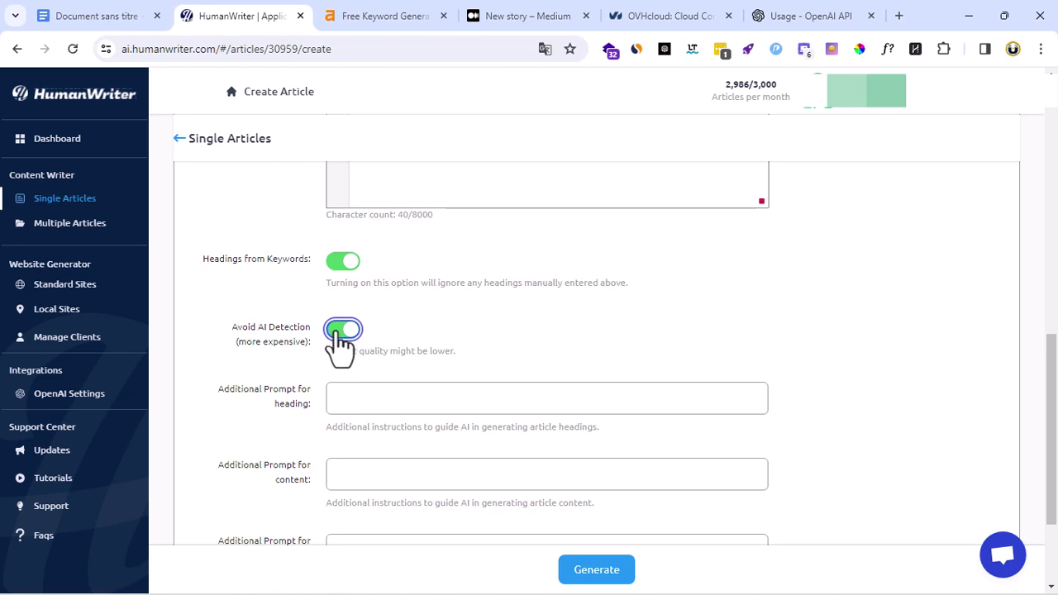
pyautogui.click(339, 332)
# Switch to the OpenAI usage page and examine the monthly spend and the GPT-4 and GPT-3.5 Turbo costs
pyautogui.click(786, 16)
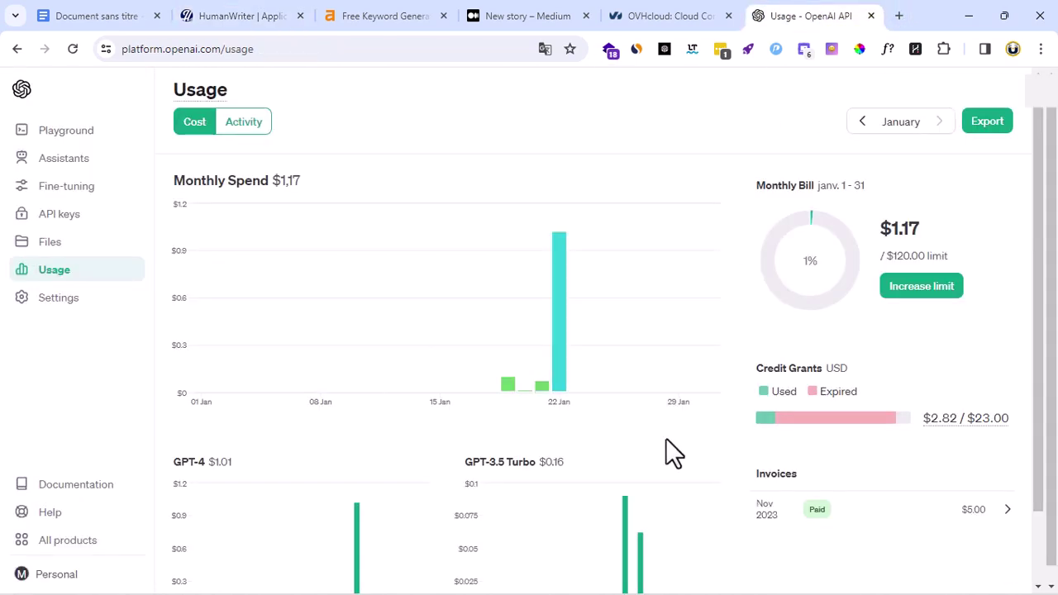
pyautogui.scroll(-1, 657, 422)
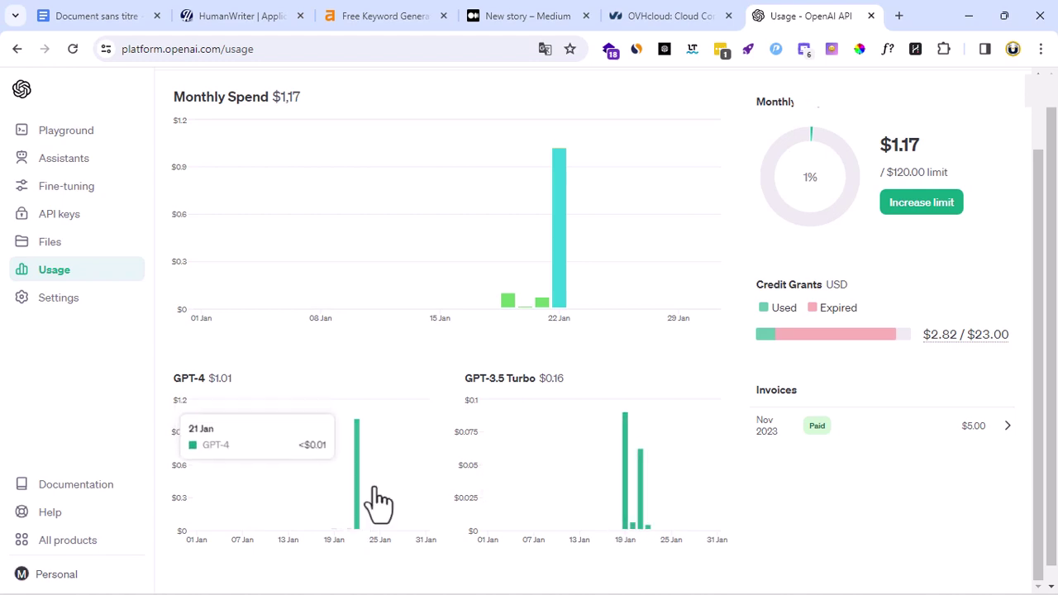
pyautogui.scroll(1, 690, 446)
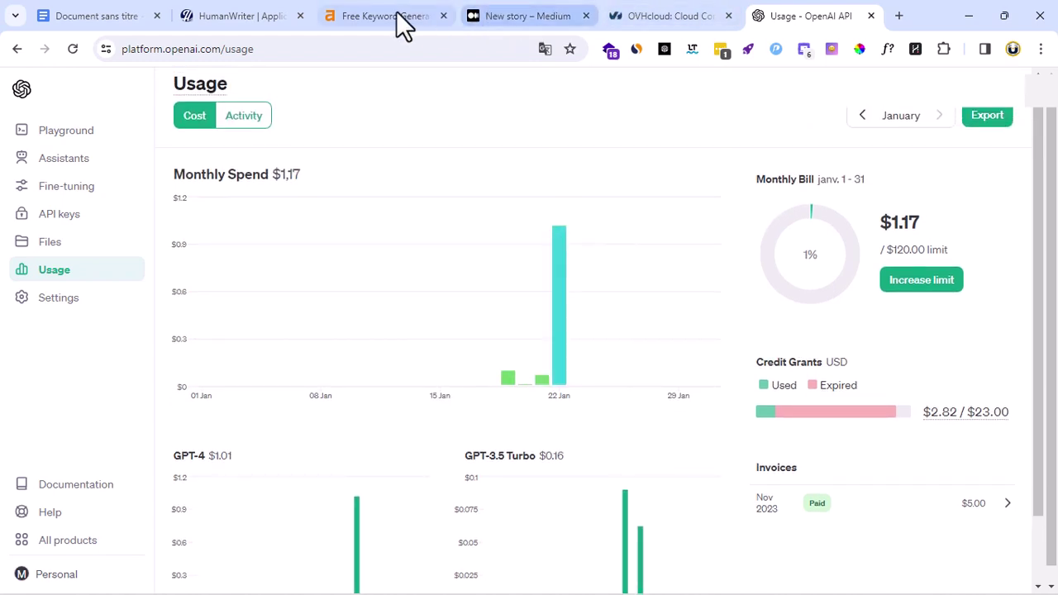
# Return to HumanWriter and review the Avoid AI Detection setting, the additional prompt fields and the rest of the article form
pyautogui.click(207, 14)
pyautogui.scroll(-1, 777, 396)
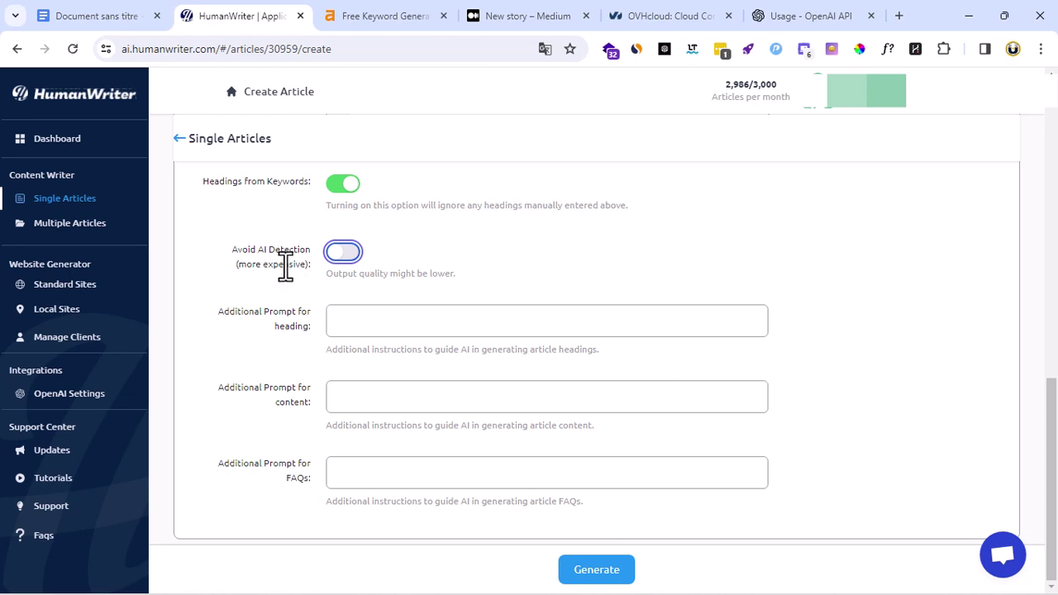
pyautogui.moveTo(234, 264); pyautogui.dragTo(359, 273)
pyautogui.click(365, 251)
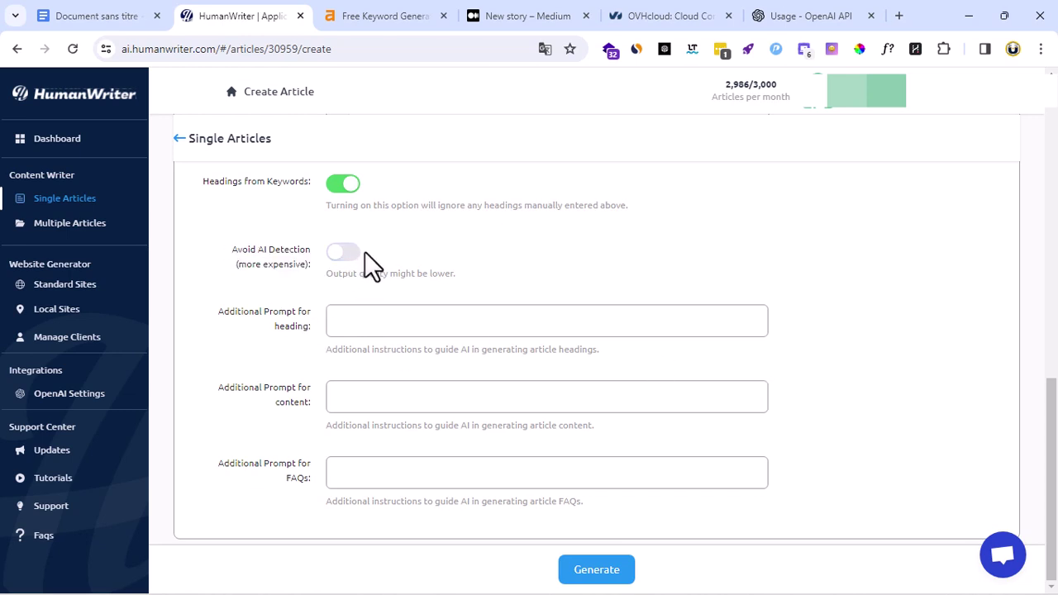
pyautogui.moveTo(268, 310); pyautogui.dragTo(306, 510)
pyautogui.click(864, 378)
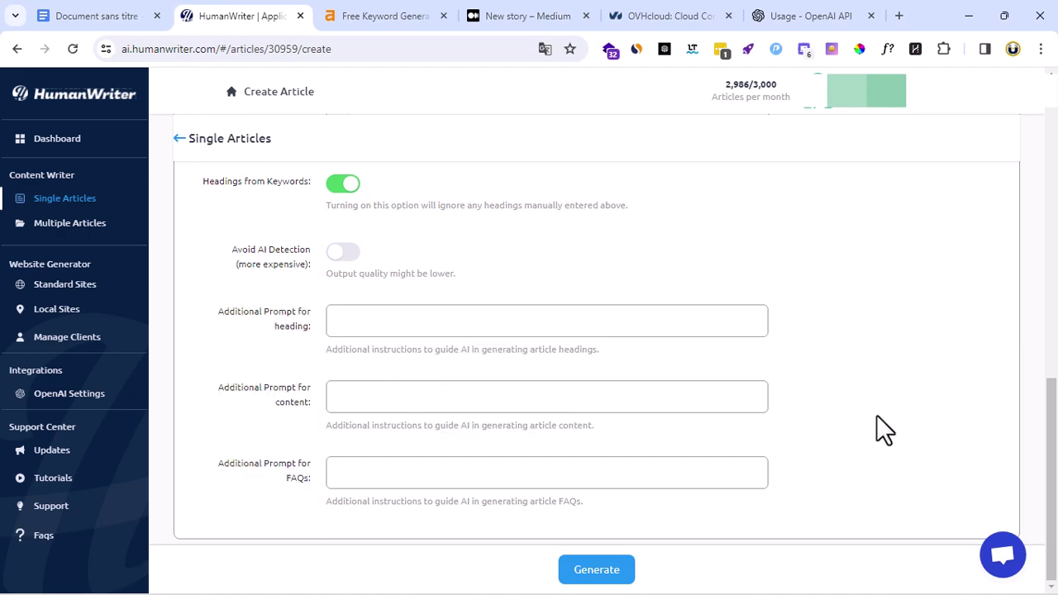
pyautogui.scroll(3, 876, 415)
pyautogui.scroll(-3, 877, 411)
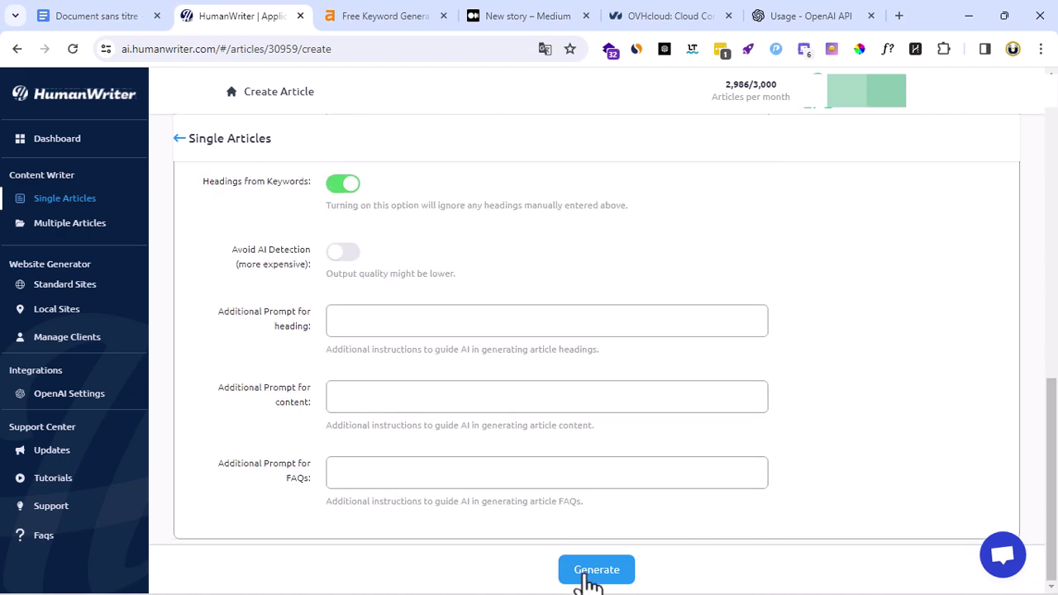
pyautogui.scroll(3, 837, 377)
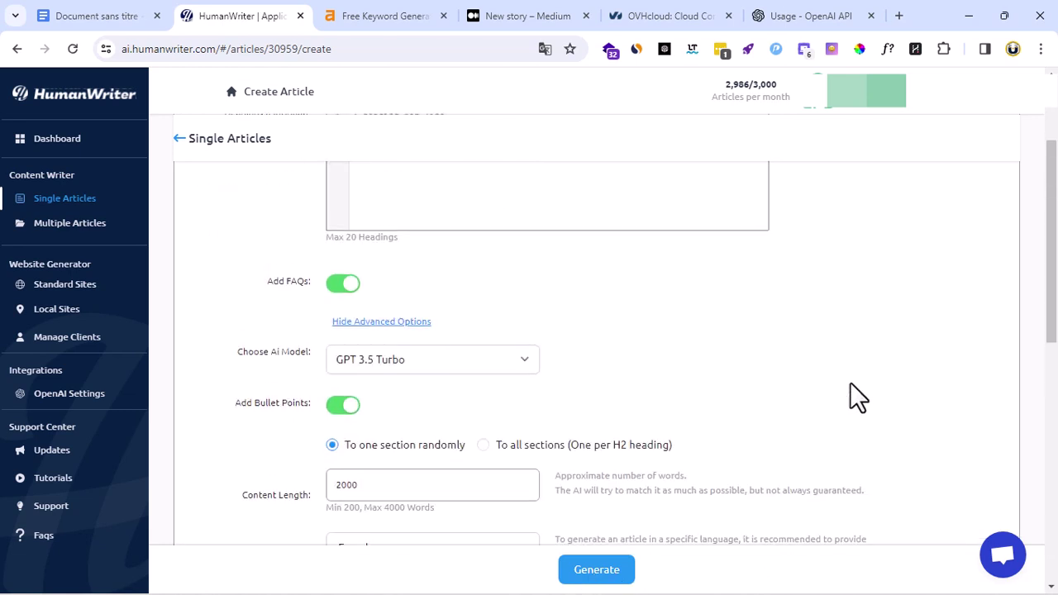
pyautogui.scroll(2, 849, 382)
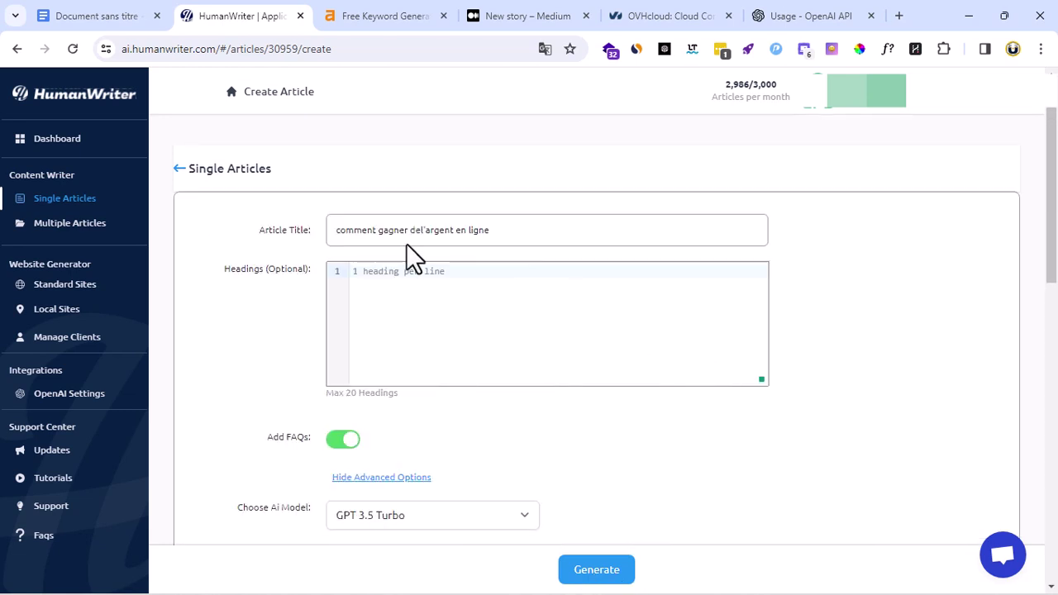
# Look at the articles in the existing Prostate 1 project under Multiple Articles and return to the project list
pyautogui.click(86, 235)
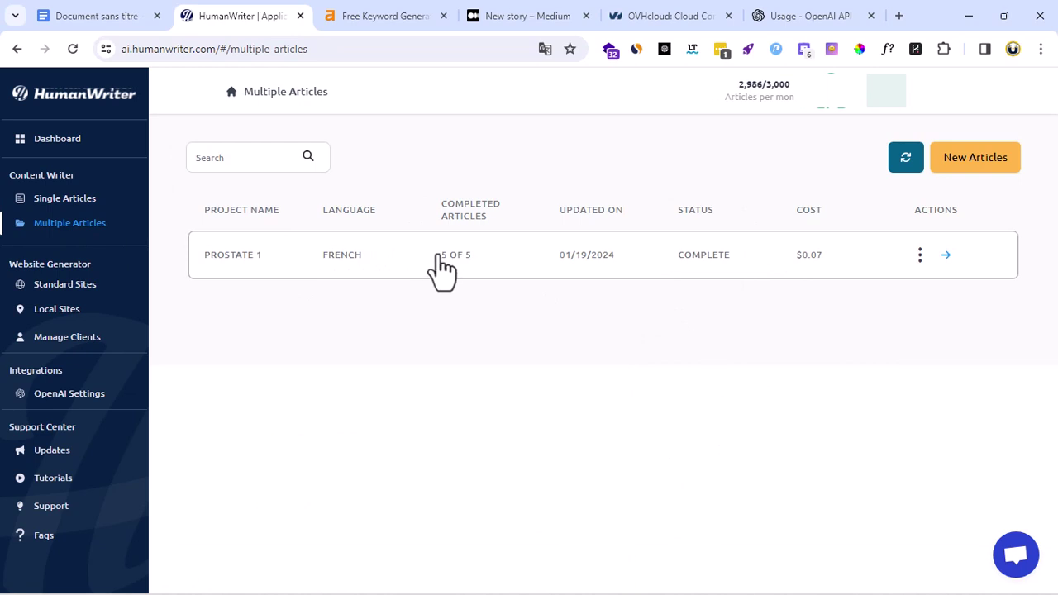
pyautogui.click(471, 258)
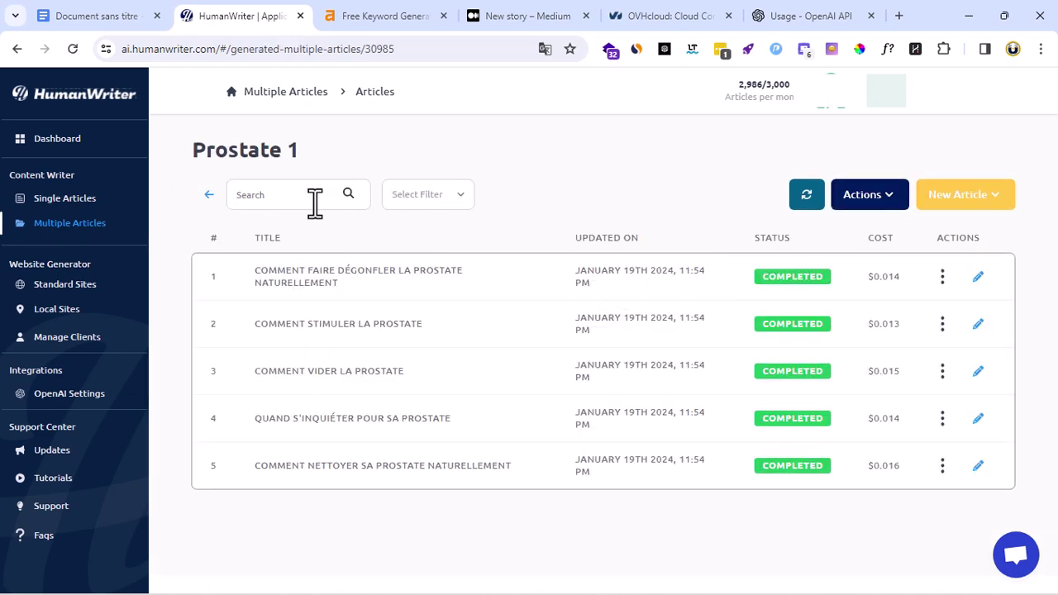
pyautogui.click(209, 196)
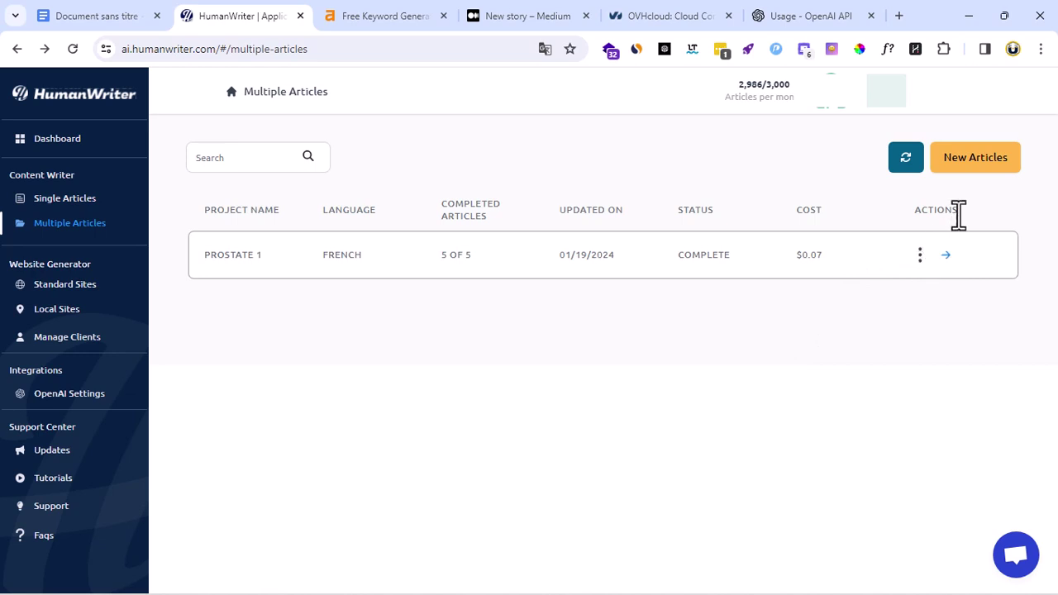
# Start a new multiple-articles project and name it "article en masse"
pyautogui.click(967, 163)
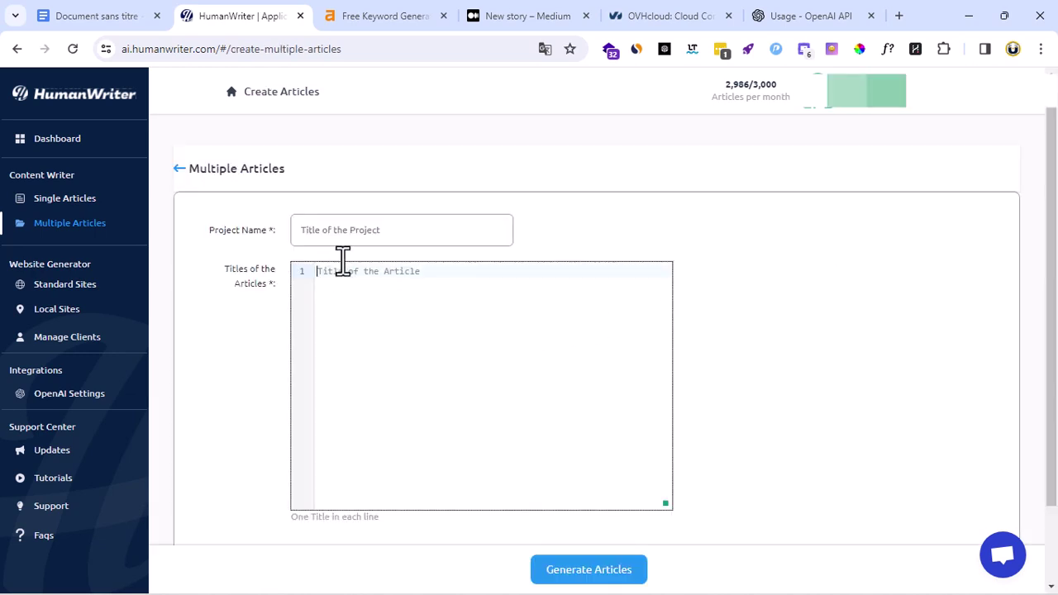
pyautogui.click(353, 236)
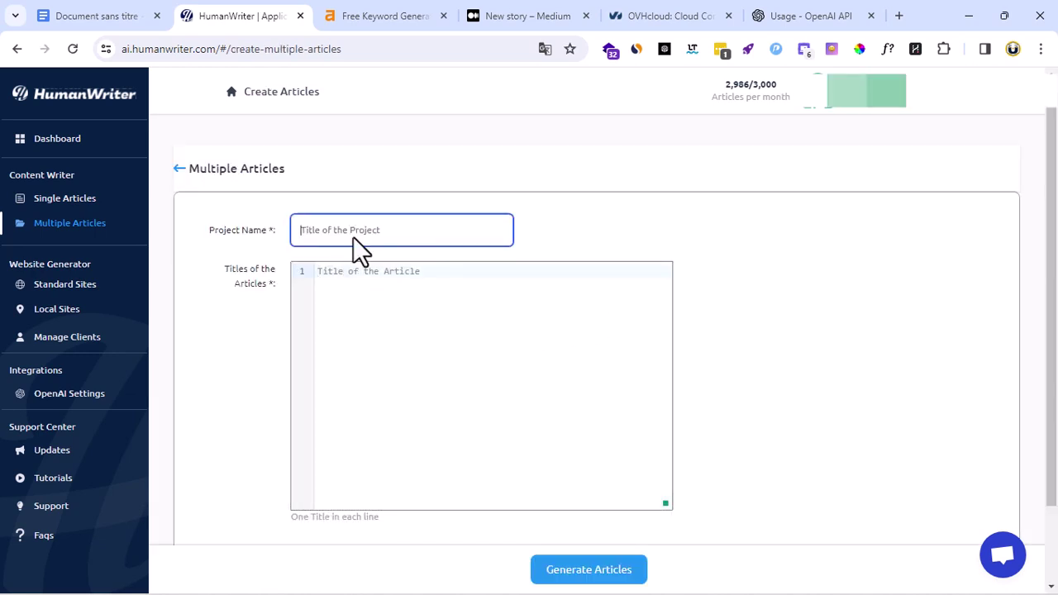
pyautogui.write('artidle')
pyautogui.click(402, 269)
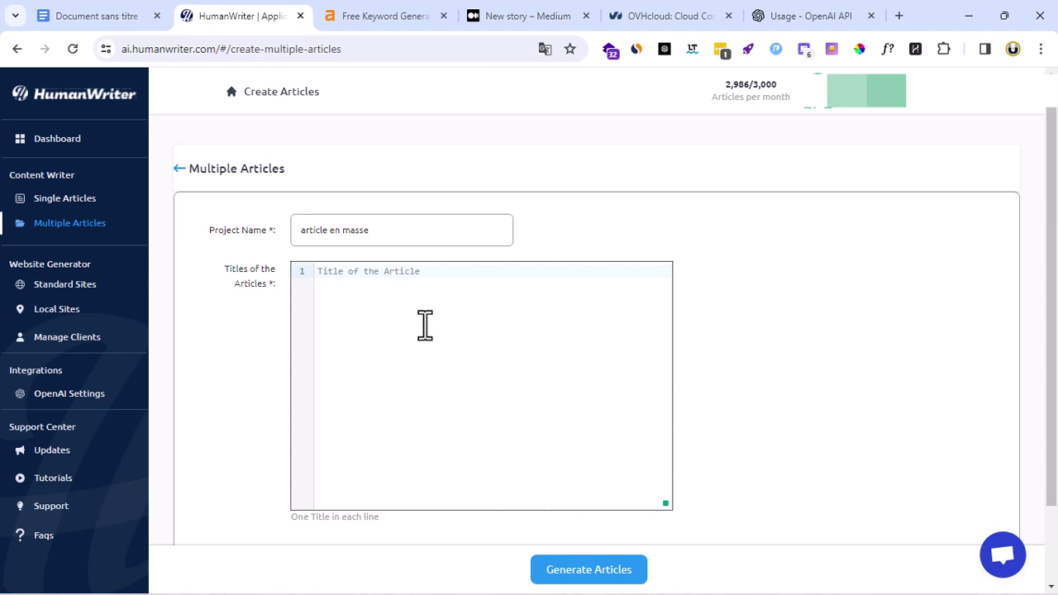
pyautogui.scroll(-1, 424, 322)
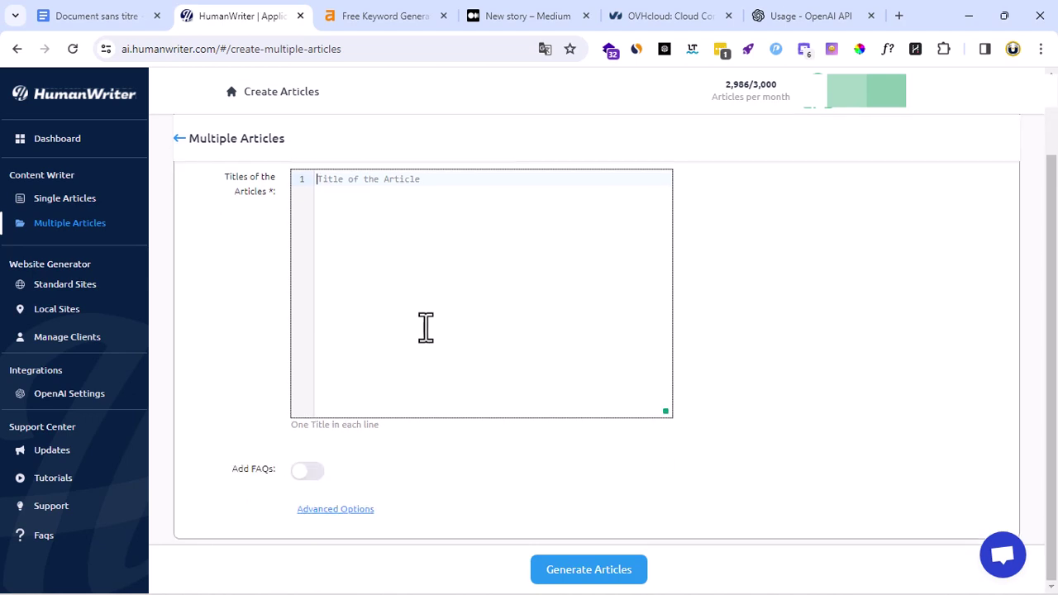
# Enable FAQs for the "article en masse" project and review its advanced options, including AI model, content length, language and tone
pyautogui.click(309, 473)
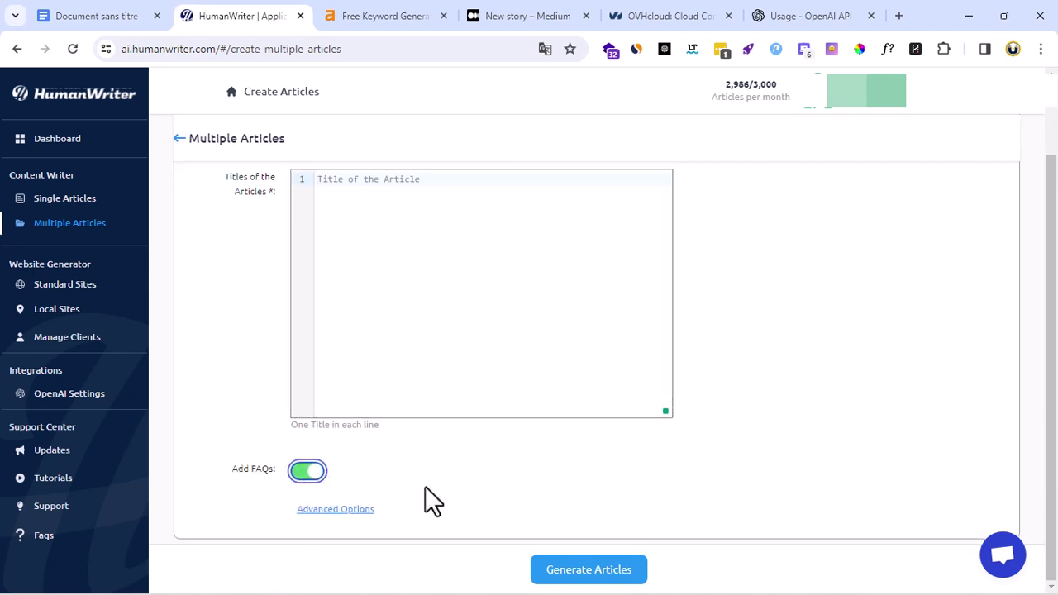
pyautogui.click(335, 509)
pyautogui.scroll(-5, 591, 420)
pyautogui.scroll(2, 438, 314)
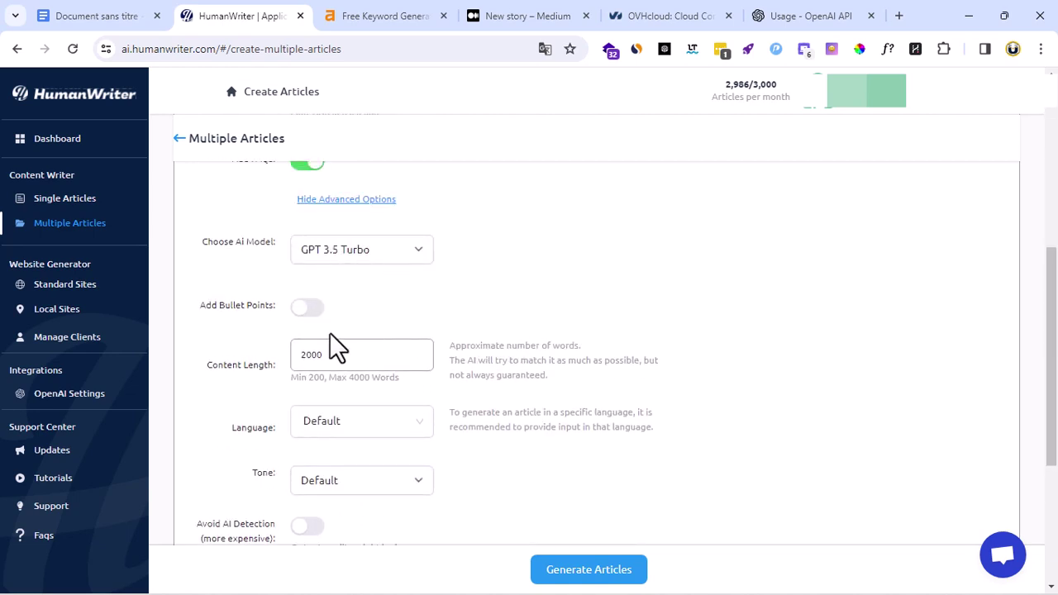
pyautogui.scroll(-3, 426, 347)
pyautogui.scroll(7, 423, 354)
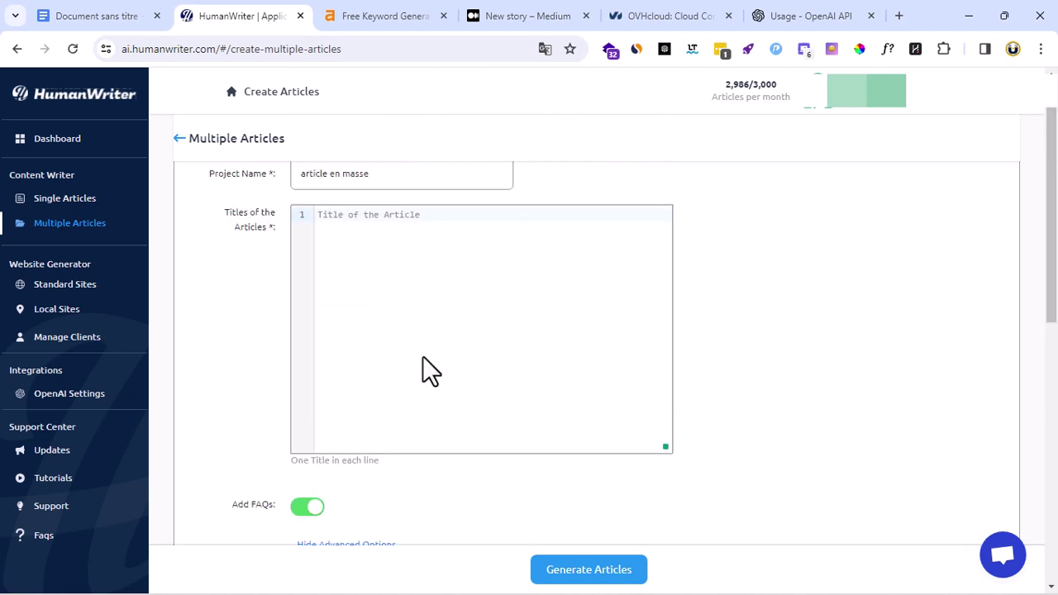
# Fill the article titles list with ten lines reading "business en ligne 2023"
pyautogui.click(380, 282)
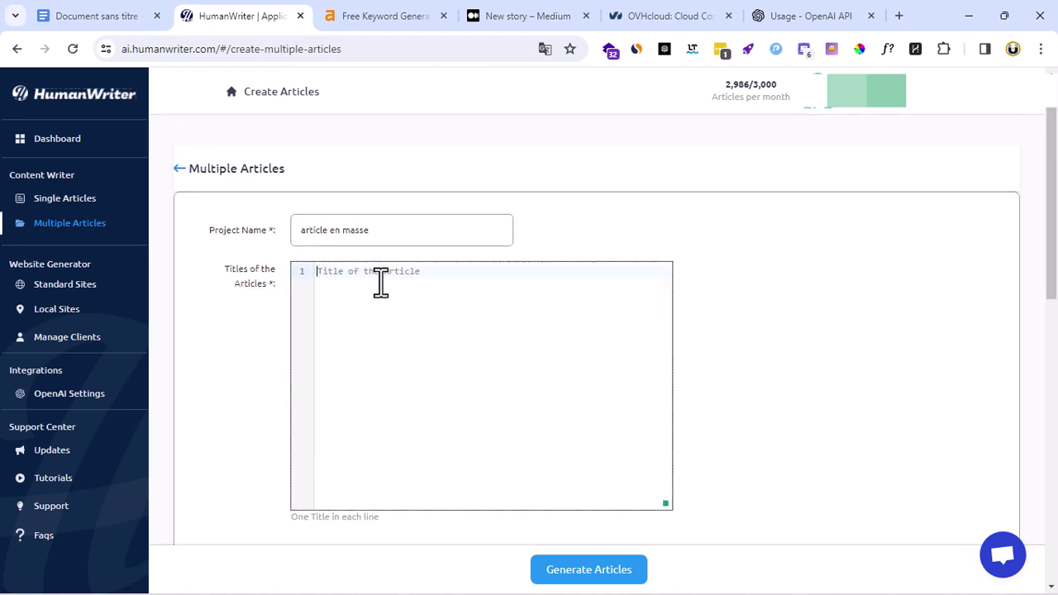
pyautogui.write('business en ligne 2023')
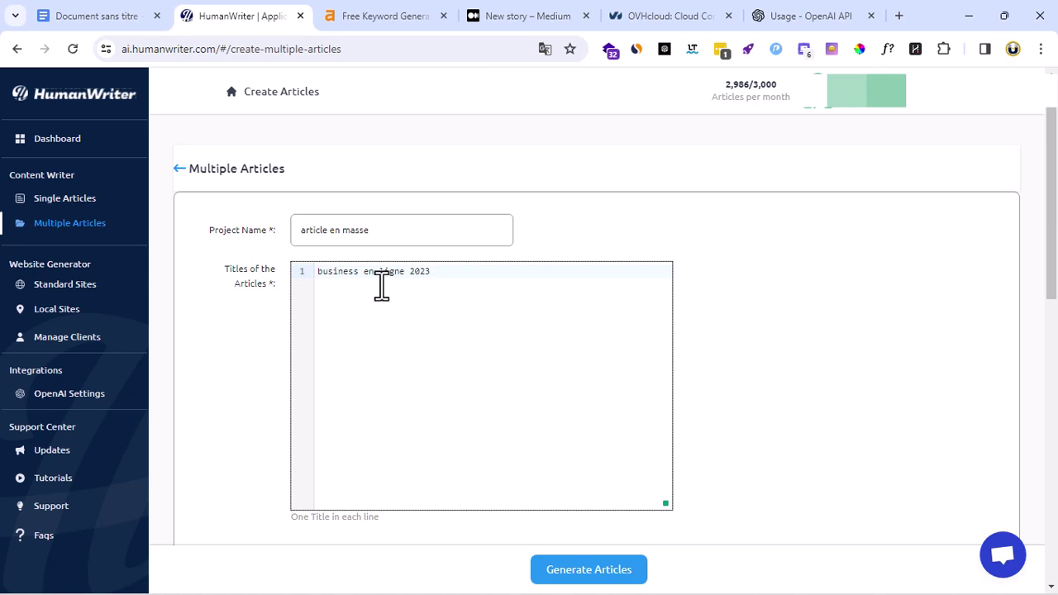
pyautogui.write('business en ligne 2023')
pyautogui.press('Return')
pyautogui.write('business en ligne 2023')
pyautogui.press('Return')
pyautogui.write('business en ligne 2023')
pyautogui.press('Return')
pyautogui.write('business en ligne 2023')
pyautogui.press('Return')
pyautogui.write('business en ligne 2023')
pyautogui.press('Return')
pyautogui.write('business en ligne 2023')
pyautogui.press('Return')
pyautogui.hotkey('ctrl', 'v')
pyautogui.press('Return')
pyautogui.hotkey('ctrl', 'v')
pyautogui.press('Return')
pyautogui.write('business en ligne 2023')
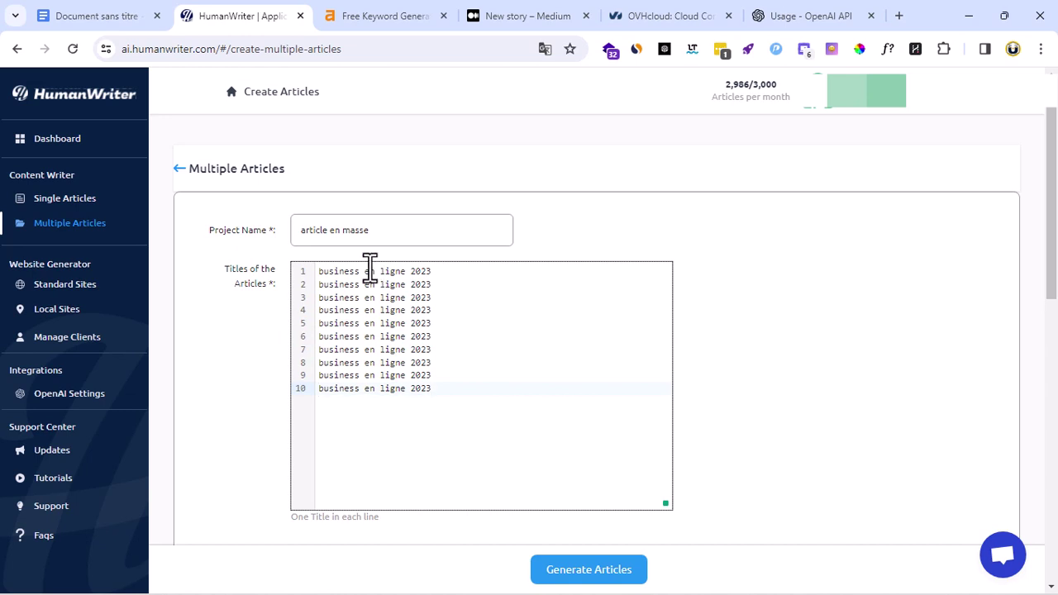
# Look over the entered titles and the generation settings, and return to the multiple-articles project list without generating anything
pyautogui.moveTo(458, 399); pyautogui.dragTo(354, 265)
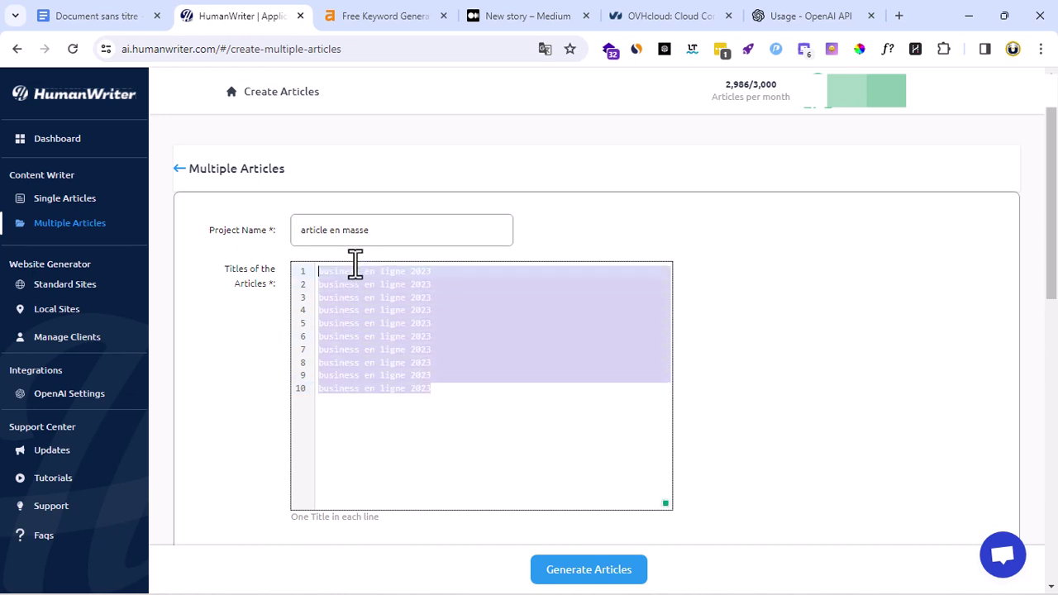
pyautogui.click(488, 358)
pyautogui.scroll(-3, 633, 505)
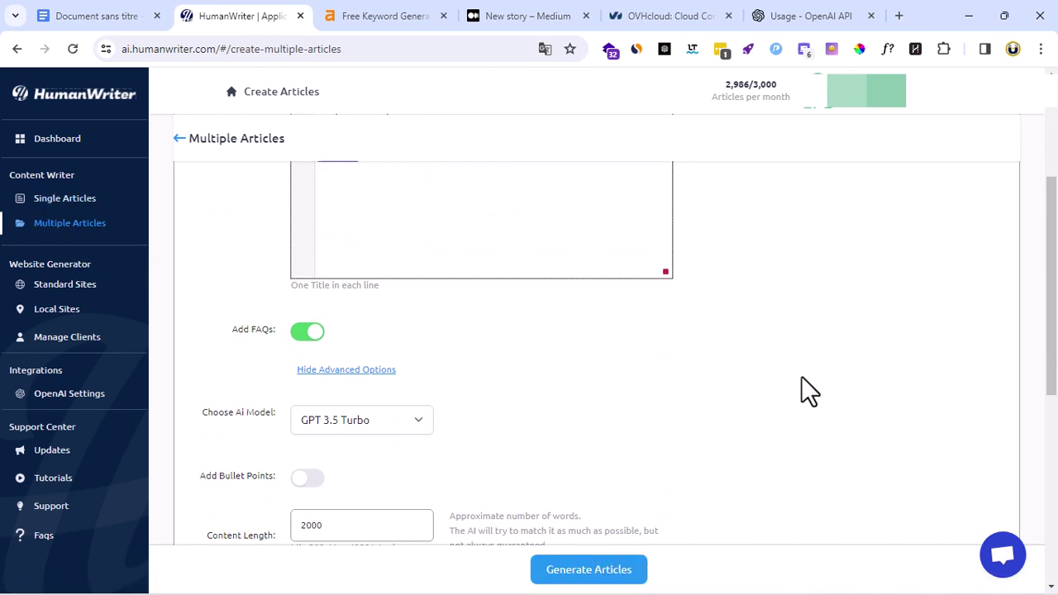
pyautogui.scroll(5, 252, 256)
pyautogui.click(38, 227)
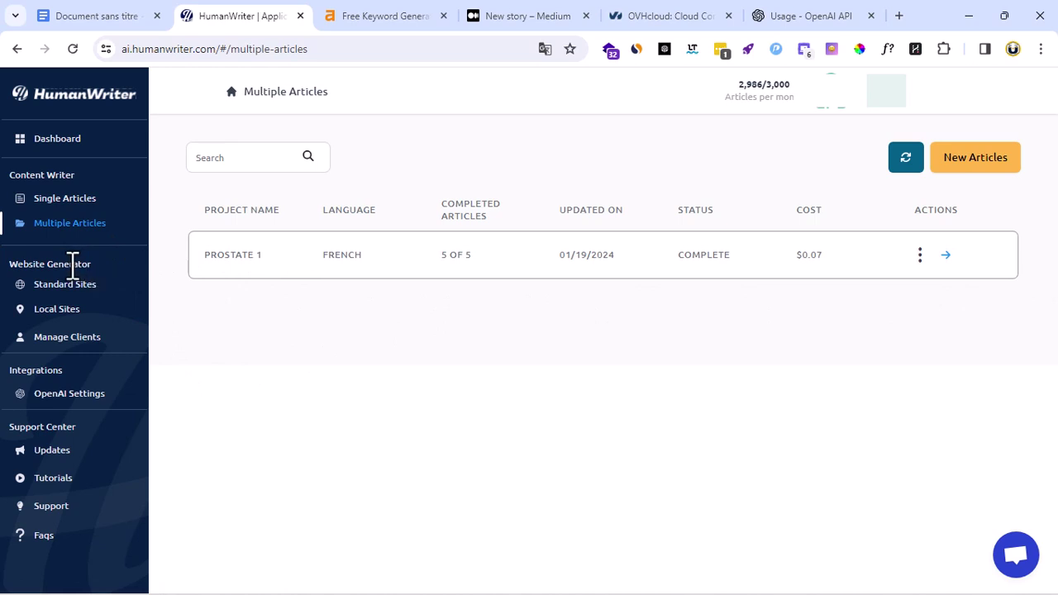
# Open the systeme.io dashboard in a new browser tab
pyautogui.click(901, 16)
pyautogui.write('sy')
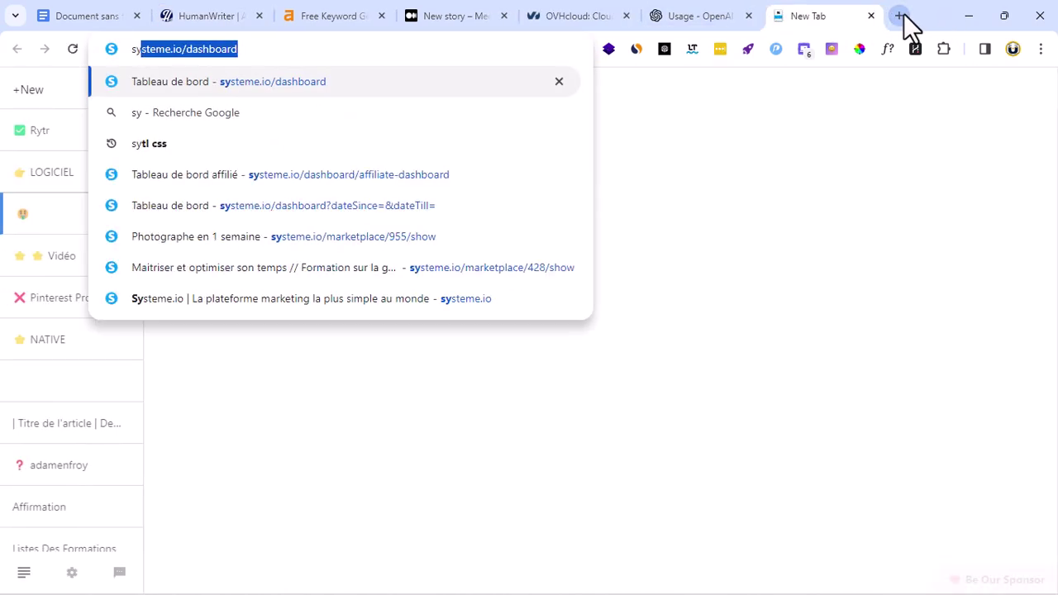
pyautogui.press('Return')
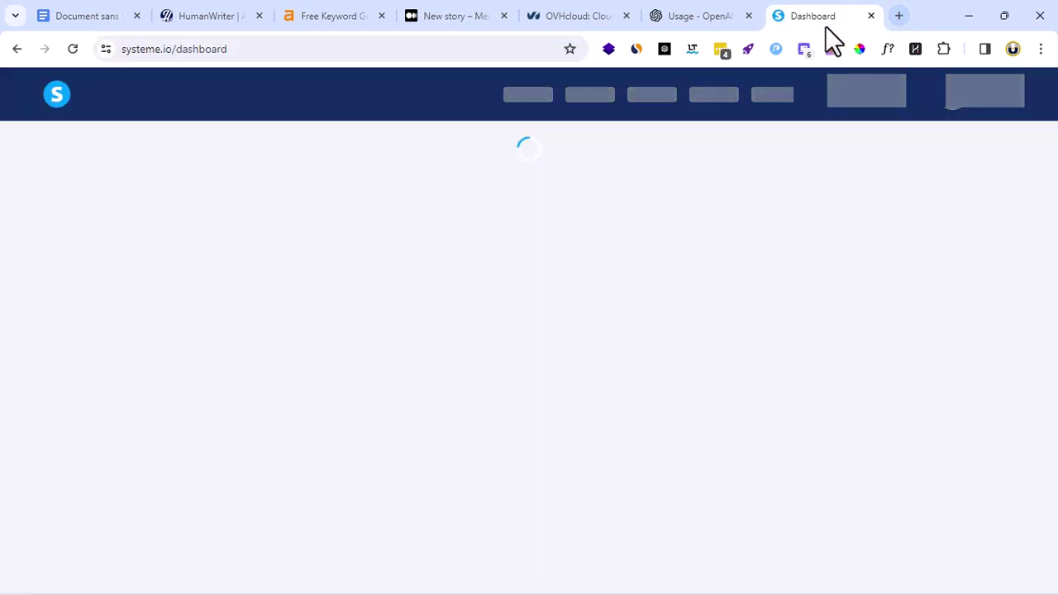
# Open the systeme.io public homepage in another new browser tab
pyautogui.click(889, 20)
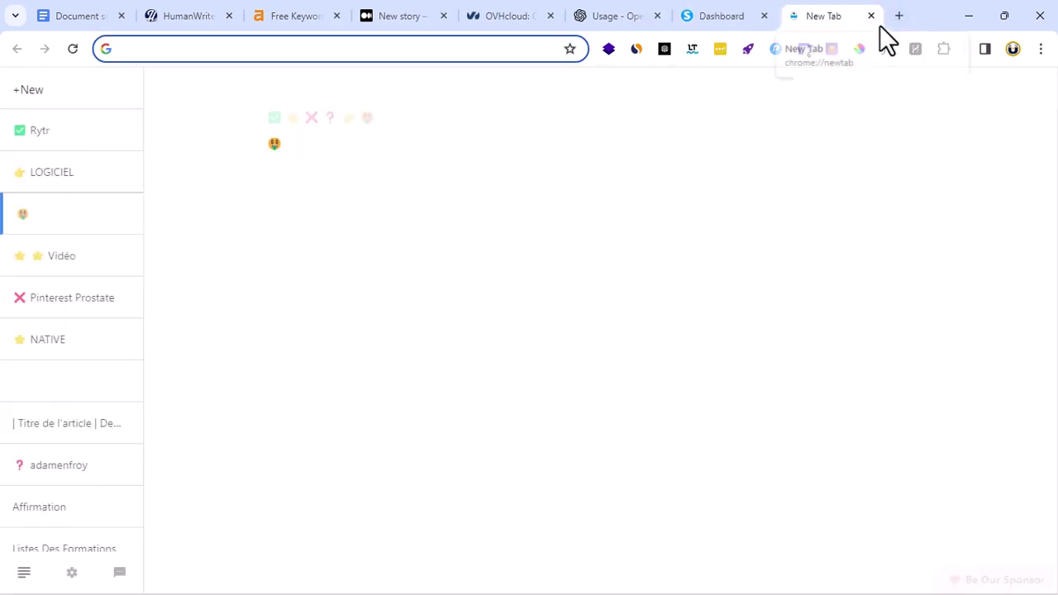
pyautogui.write('sys')
pyautogui.press('Right')
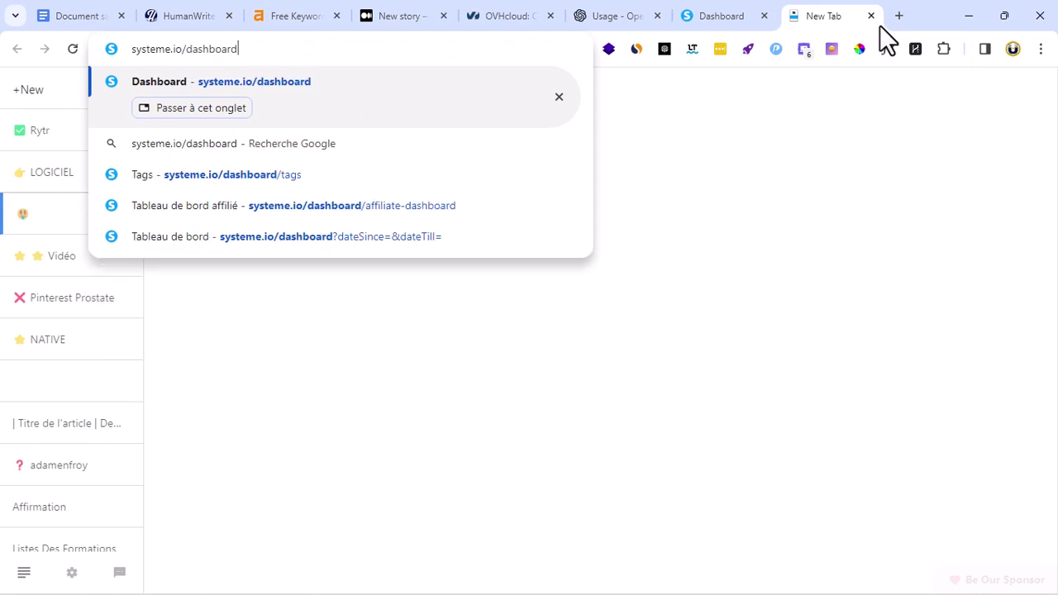
pyautogui.press('BackSpace')
pyautogui.press('BackSpace')
pyautogui.press('BackSpace')
pyautogui.press('BackSpace')
pyautogui.press('BackSpace')
pyautogui.press('BackSpace')
pyautogui.press('BackSpace')
pyautogui.press('BackSpace')
pyautogui.press('BackSpace')
pyautogui.press('Return')
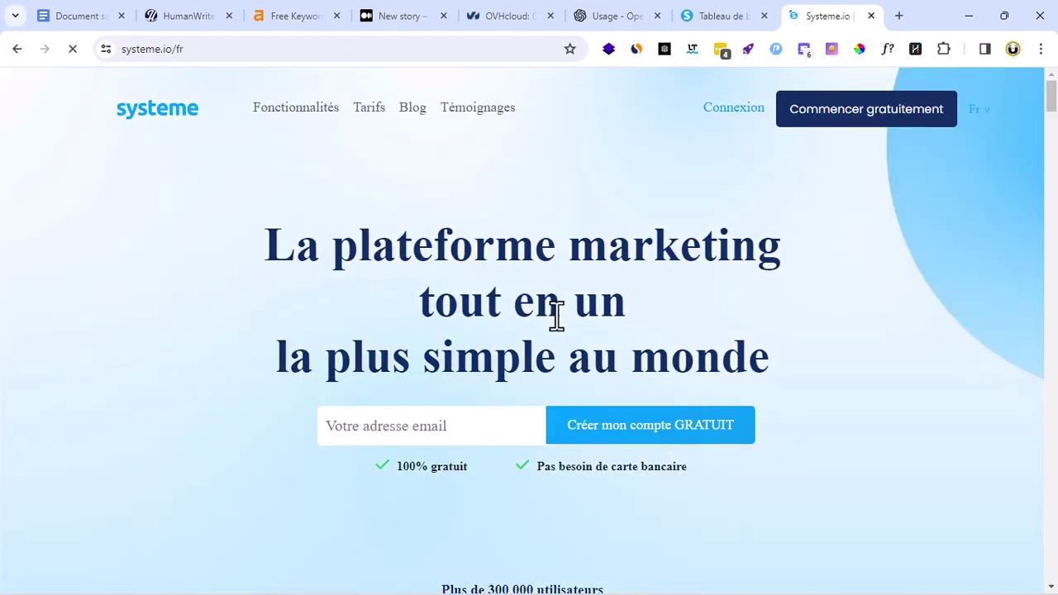
# Look through the systeme.io homepage down to its footer links and open the Marketplace
pyautogui.scroll(-15, 653, 298)
pyautogui.scroll(-20, 673, 334)
pyautogui.scroll(-20, 669, 355)
pyautogui.scroll(-20, 671, 364)
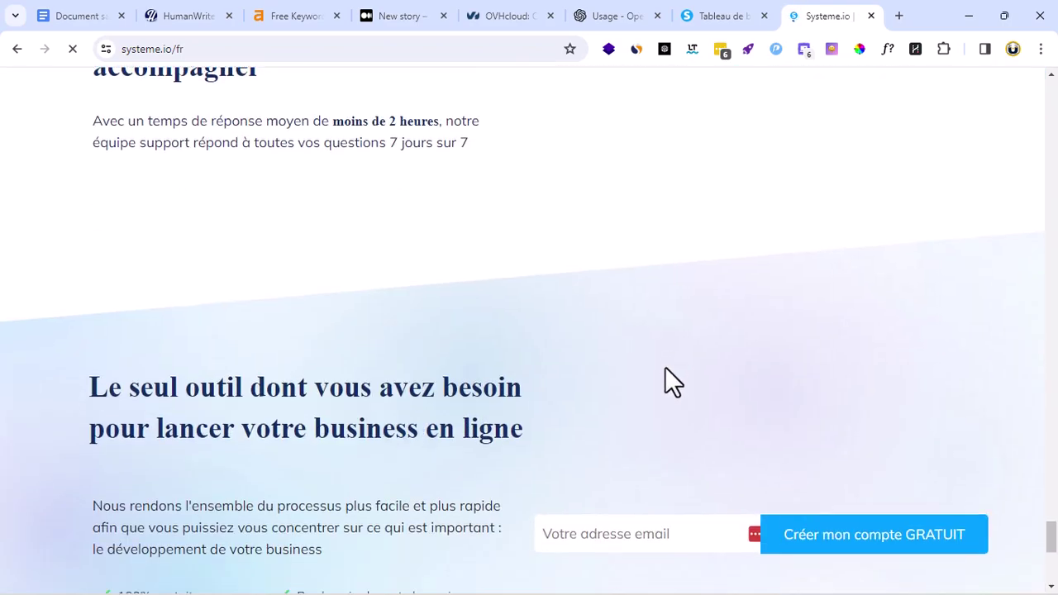
pyautogui.scroll(-6, 671, 382)
pyautogui.scroll(3, 707, 412)
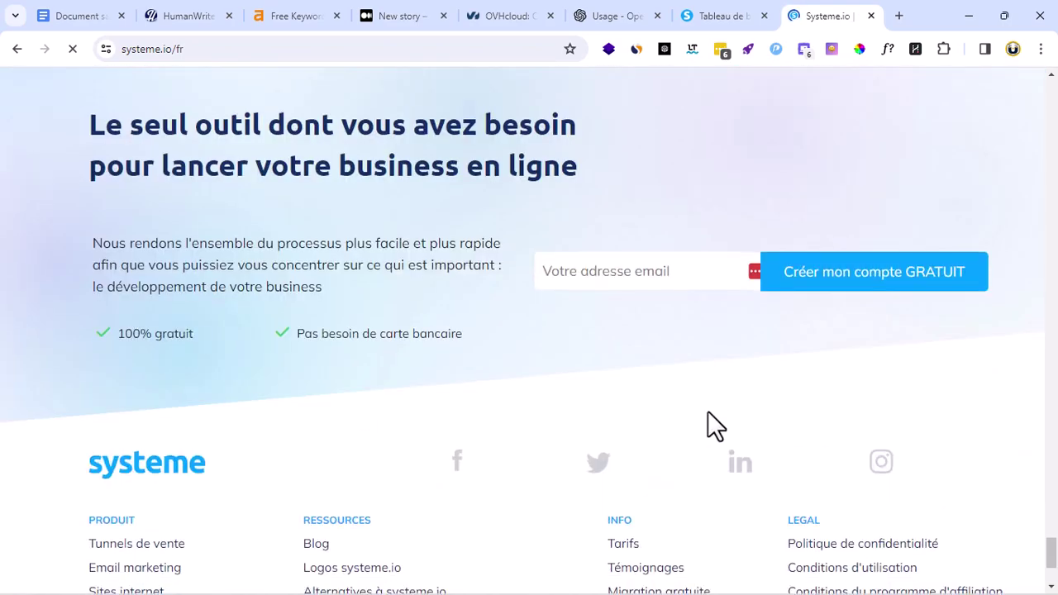
pyautogui.scroll(-3, 451, 406)
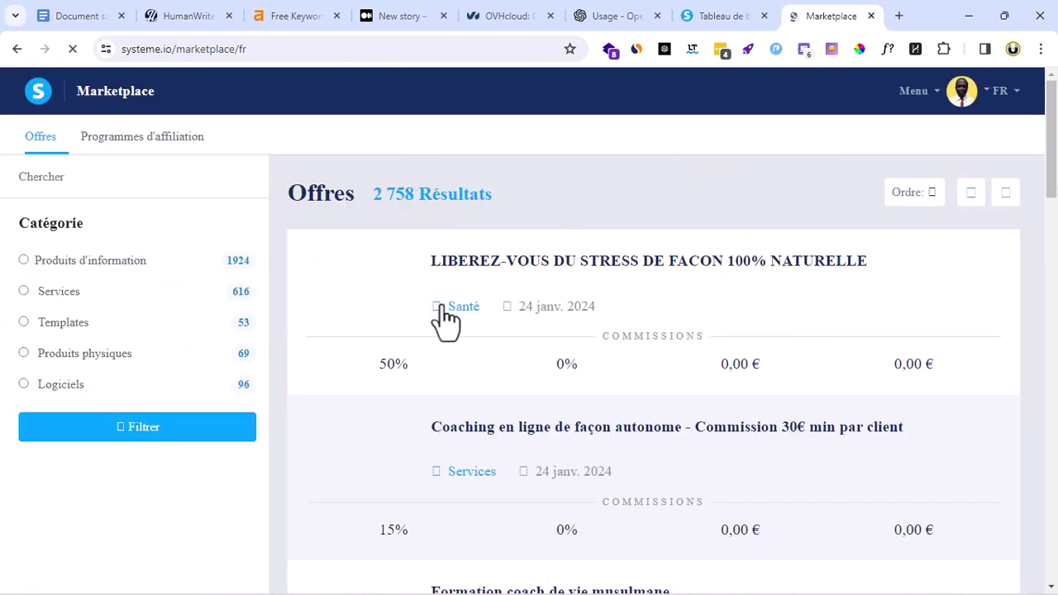
# Browse the affiliate offers in the systeme.io Marketplace and open the NeuroFit Evolution offer
pyautogui.scroll(-7, 747, 376)
pyautogui.scroll(-15, 752, 380)
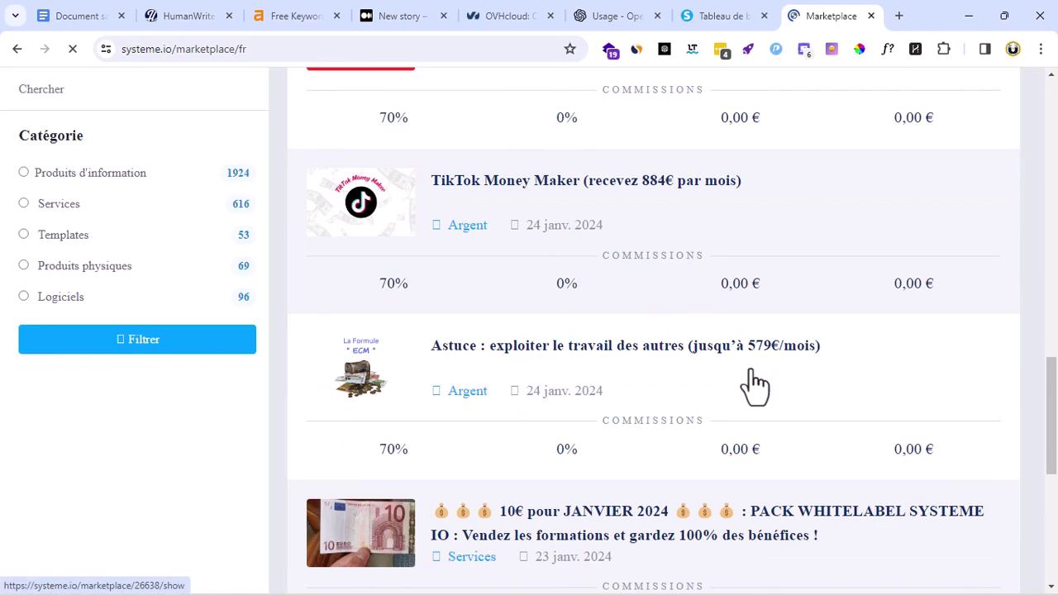
pyautogui.scroll(2, 752, 385)
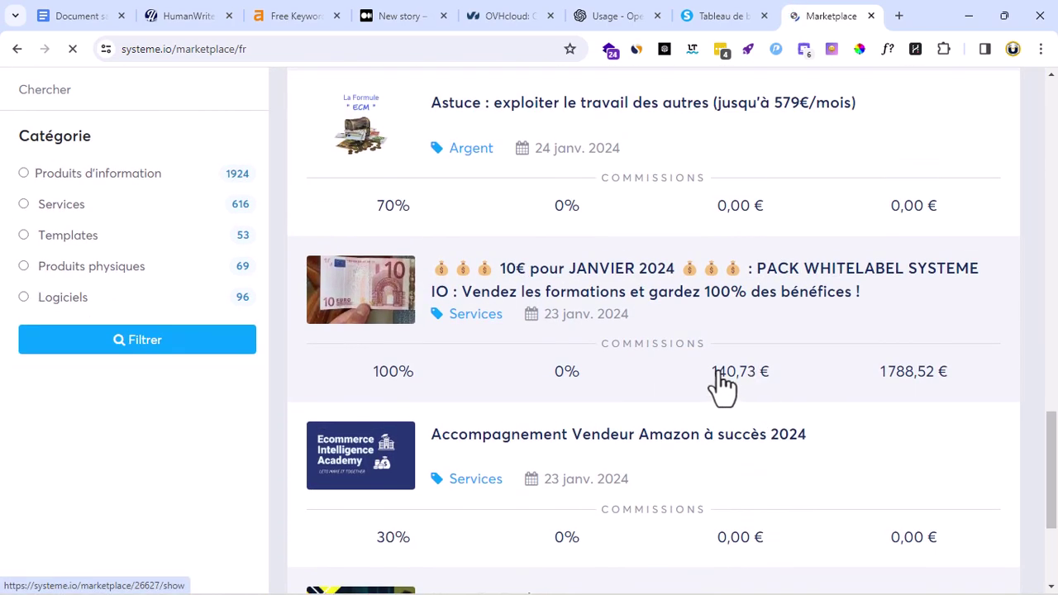
pyautogui.scroll(-3, 597, 361)
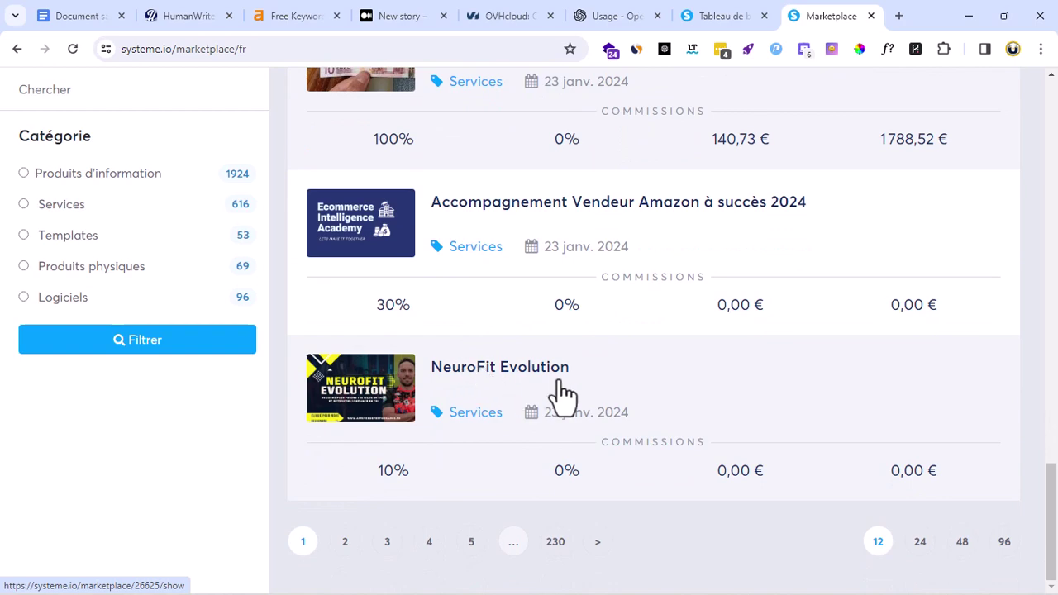
pyautogui.click(507, 376)
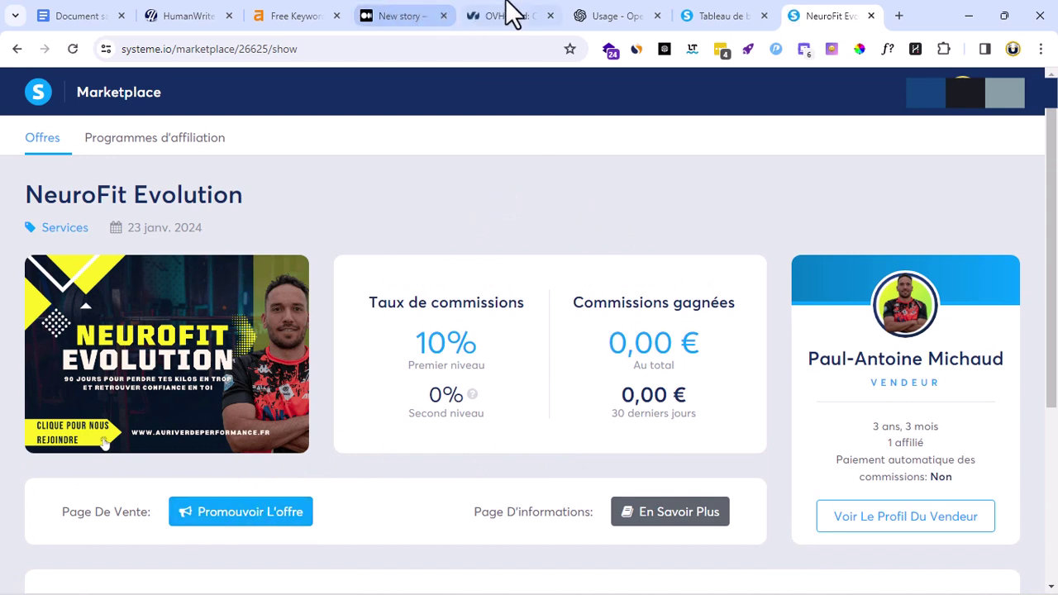
# Go back through HumanWriter and the Ahrefs keyword ideas to the Medium draft and select its entire text
pyautogui.click(186, 17)
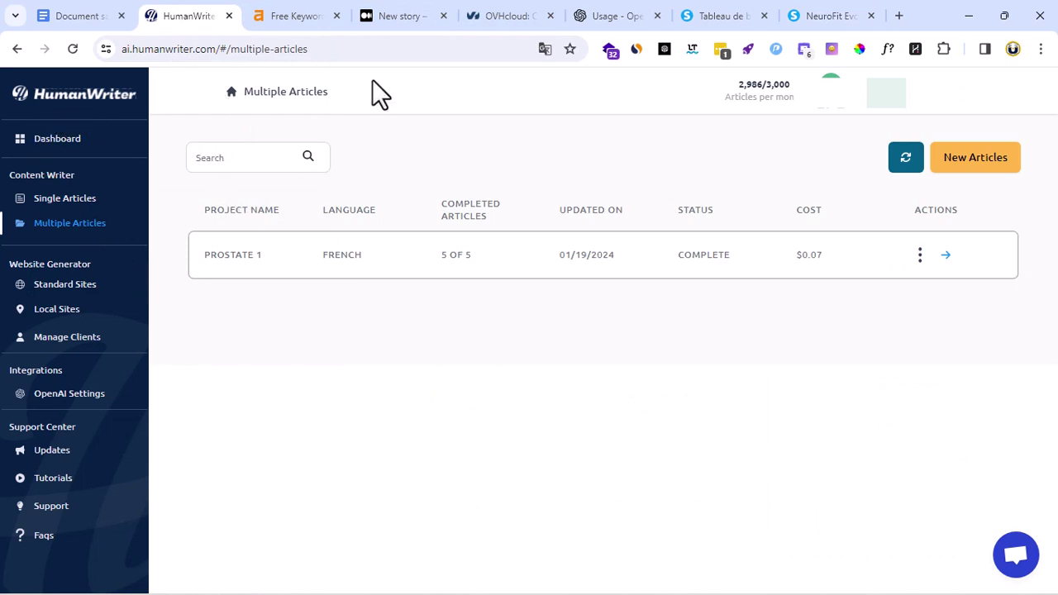
pyautogui.click(281, 12)
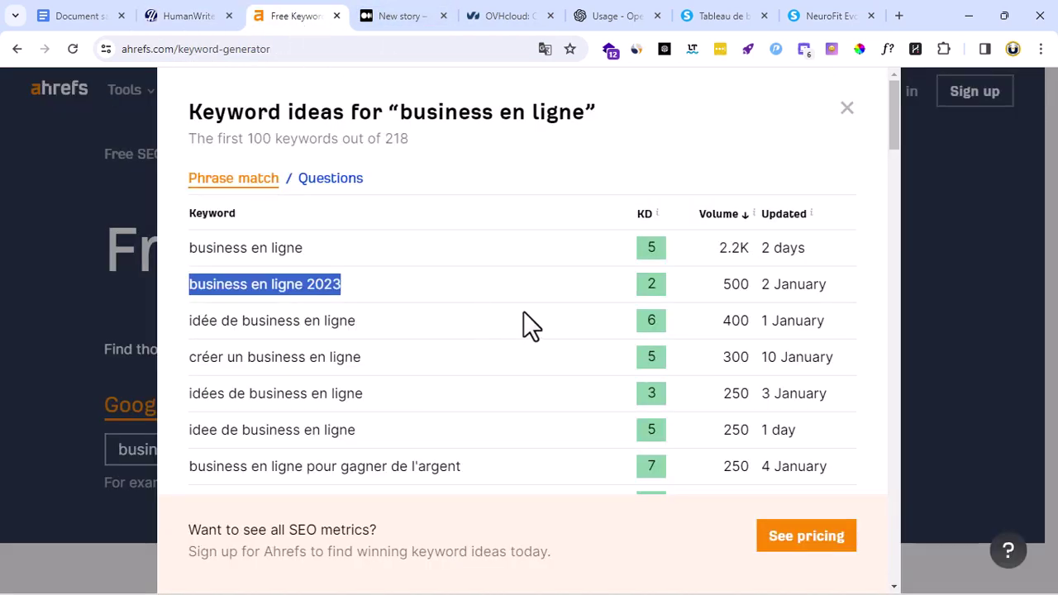
pyautogui.click(413, 14)
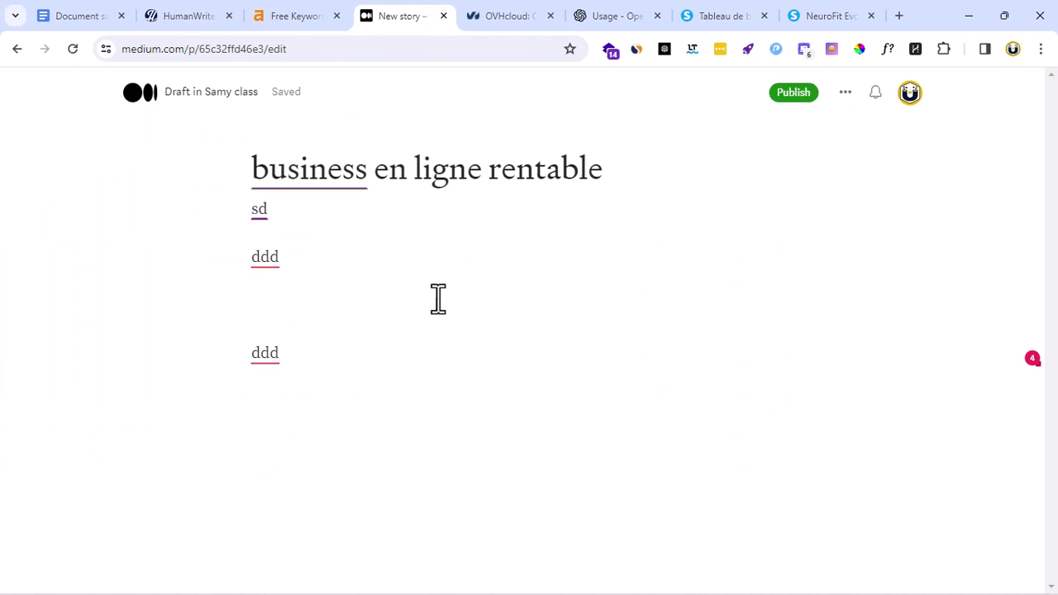
pyautogui.moveTo(291, 353); pyautogui.dragTo(256, 171)
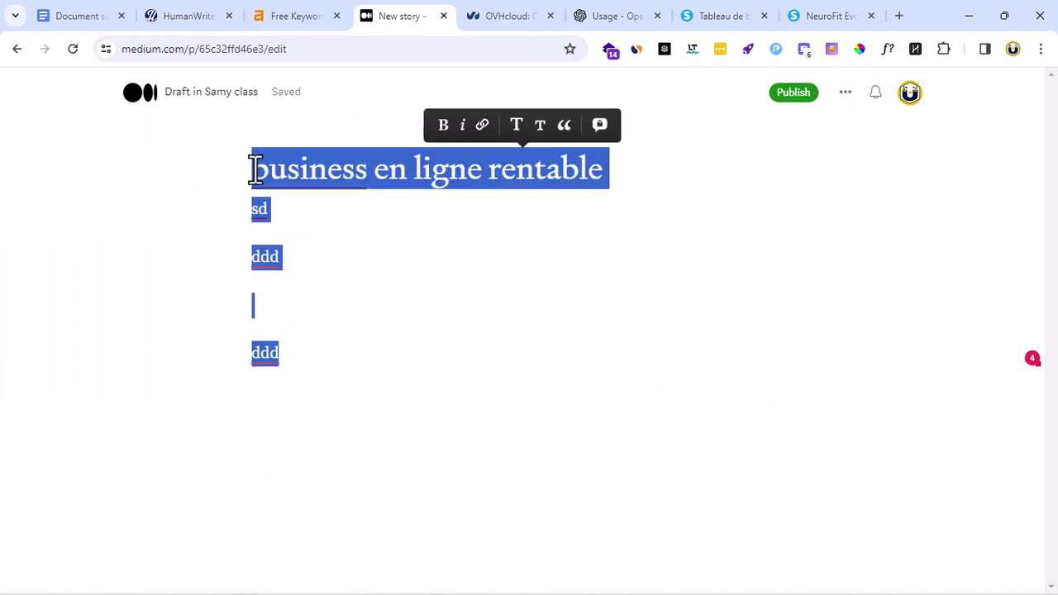